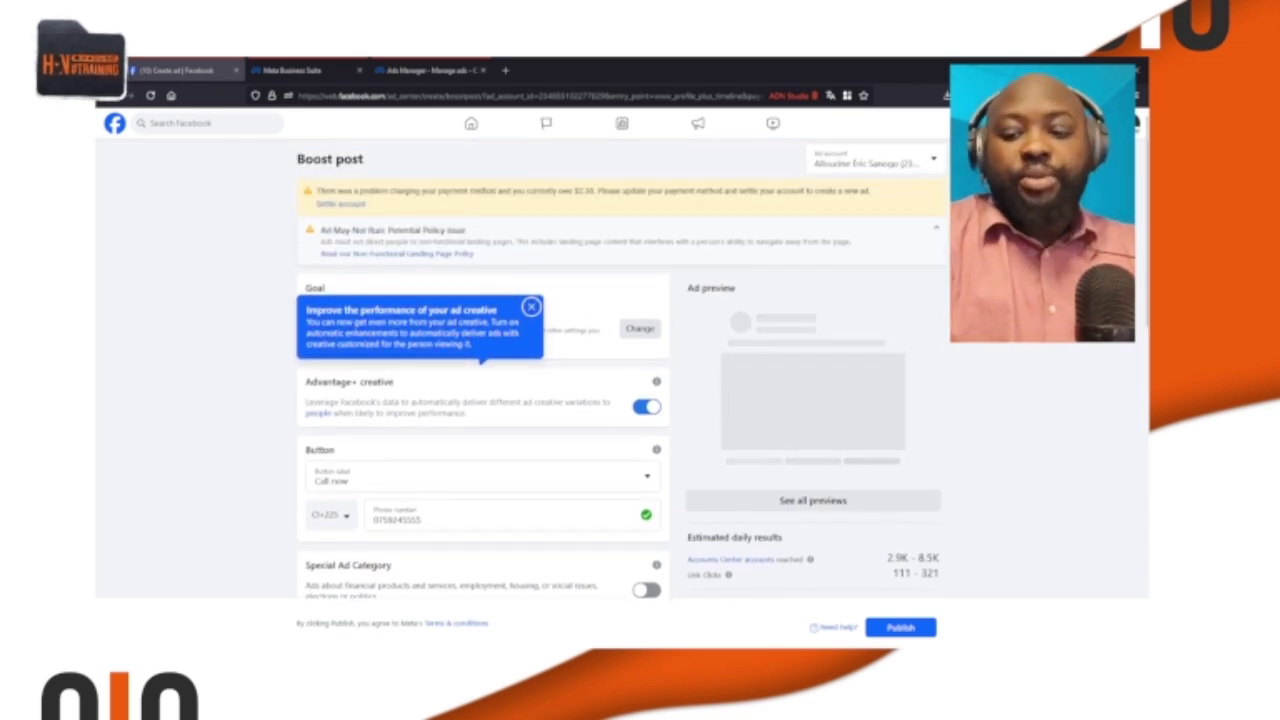
# Look through the Boost post settings, from goal and button to audience, duration, budget and placements.
pyautogui.scroll(-1, 627, 367)
pyautogui.scroll(-1, 627, 367)
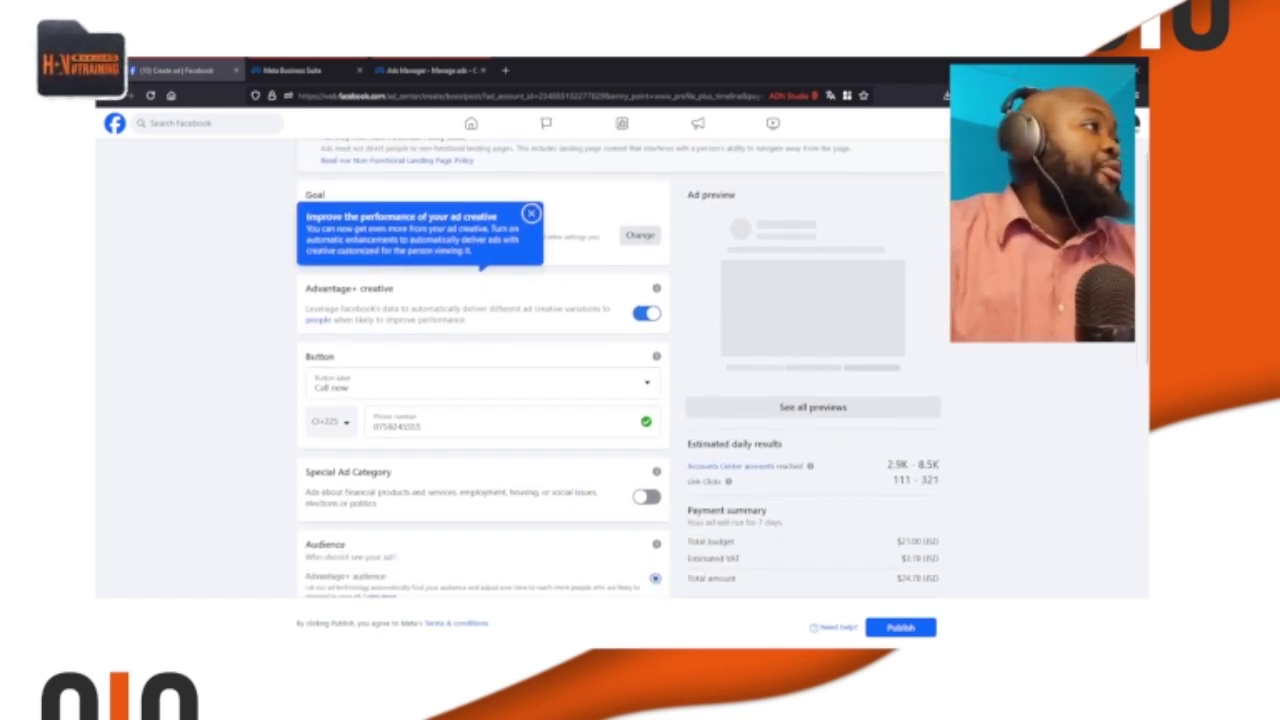
pyautogui.scroll(1, 627, 367)
pyautogui.scroll(-2, 627, 367)
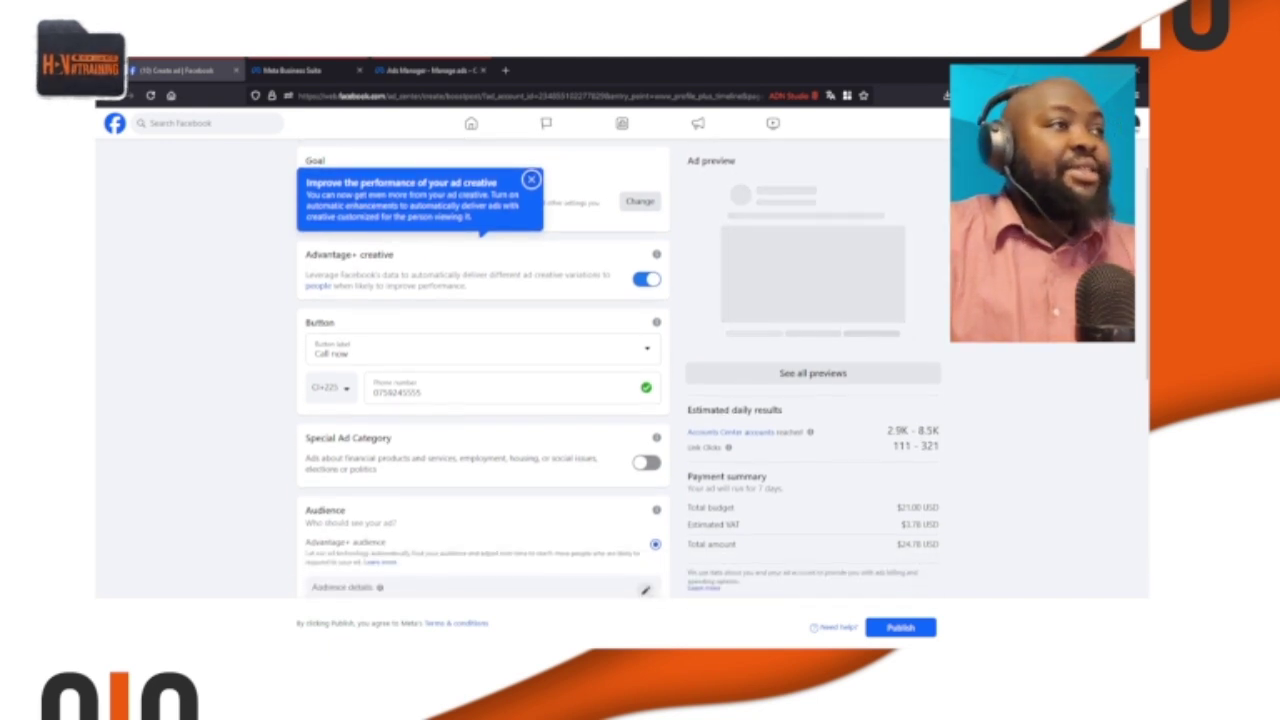
pyautogui.scroll(-3, 627, 367)
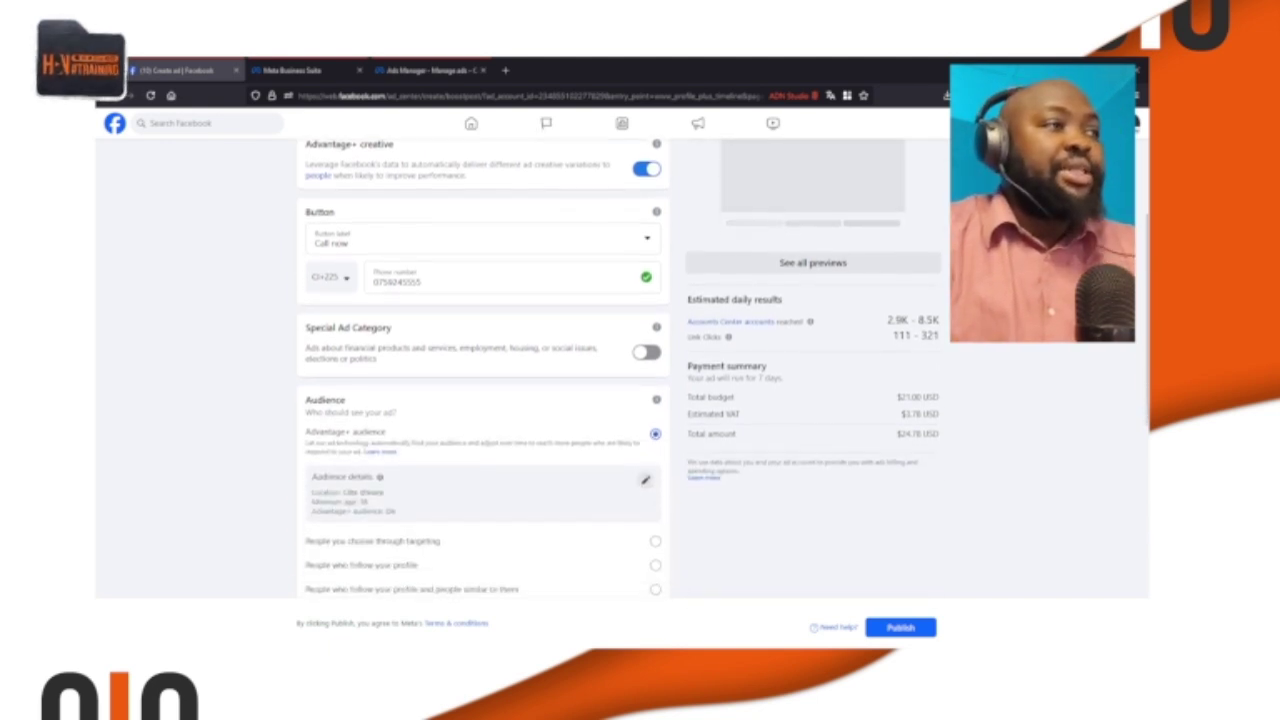
pyautogui.scroll(-1, 627, 367)
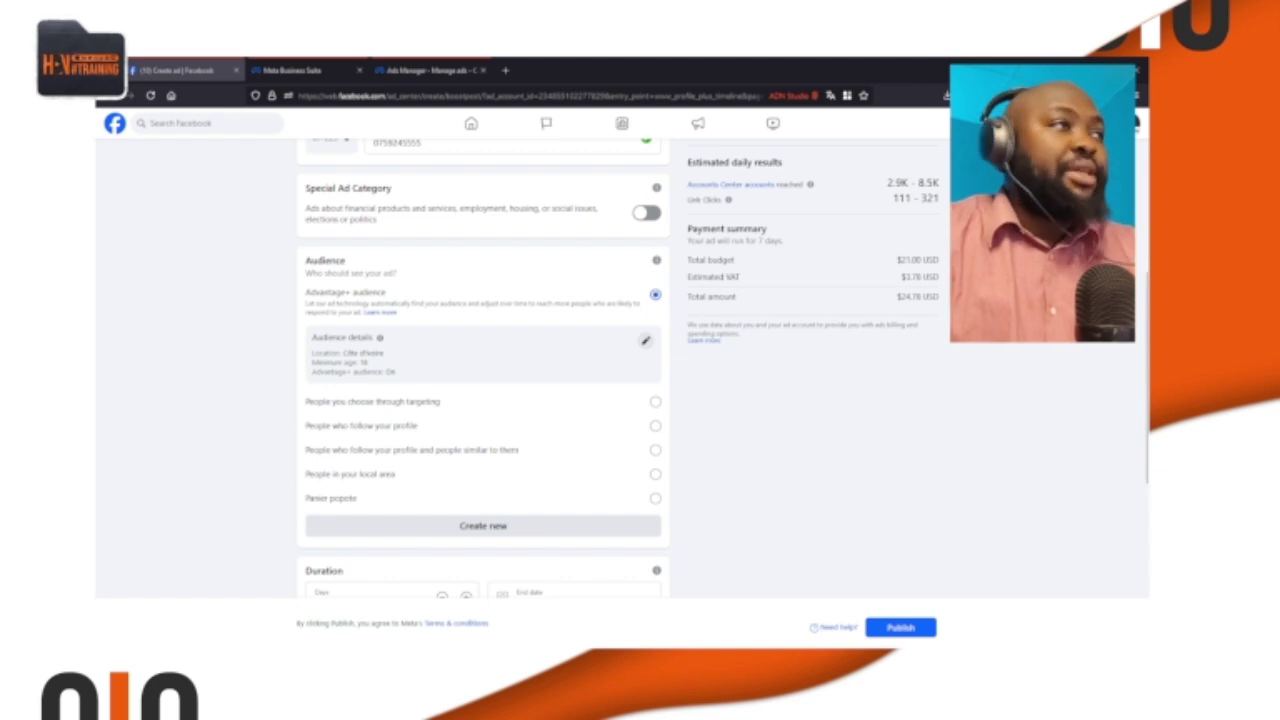
pyautogui.scroll(-2, 483, 370)
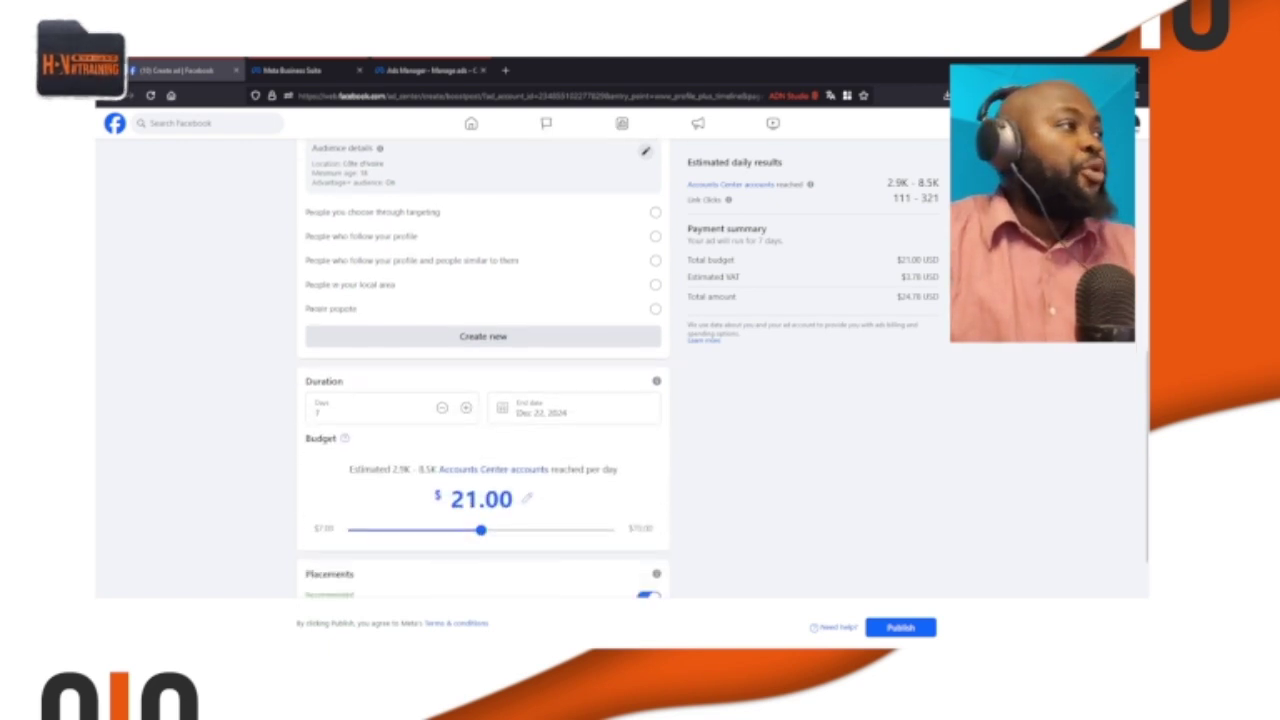
pyautogui.scroll(-1, 483, 370)
pyautogui.scroll(8, 483, 370)
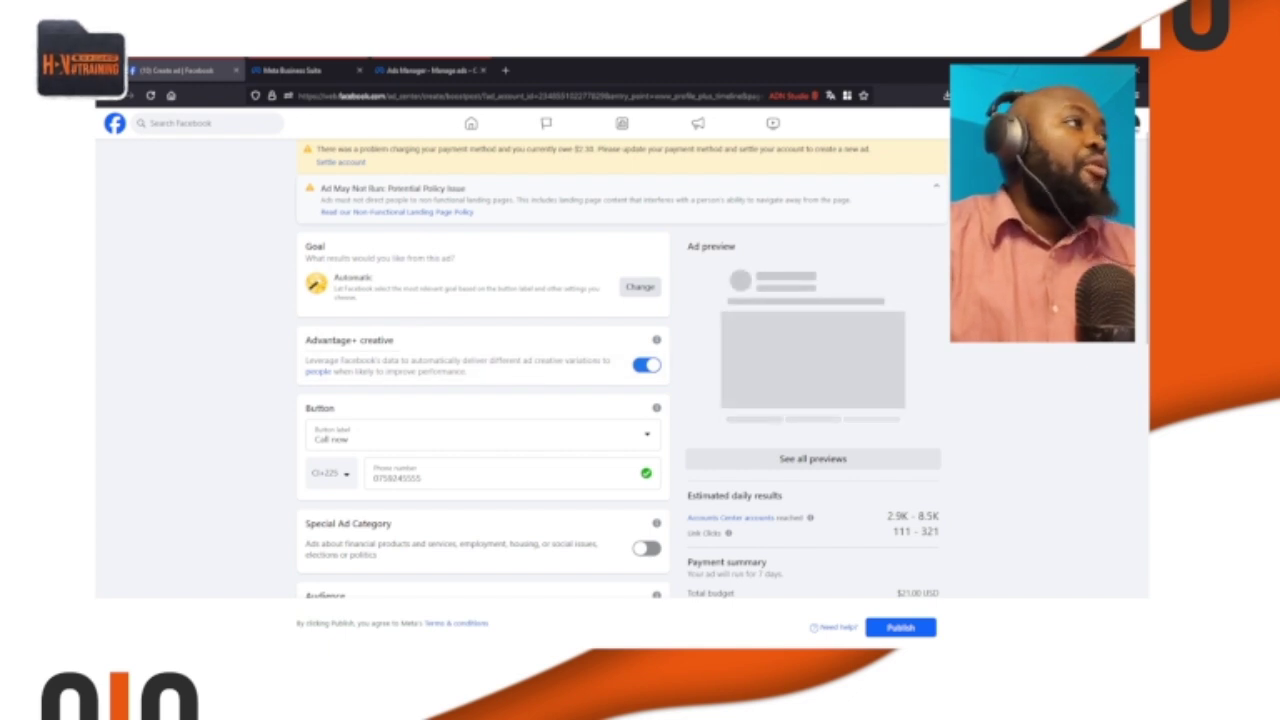
# View the available ad goals and the button label options for the boosted post without changing either.
pyautogui.click(627, 289)
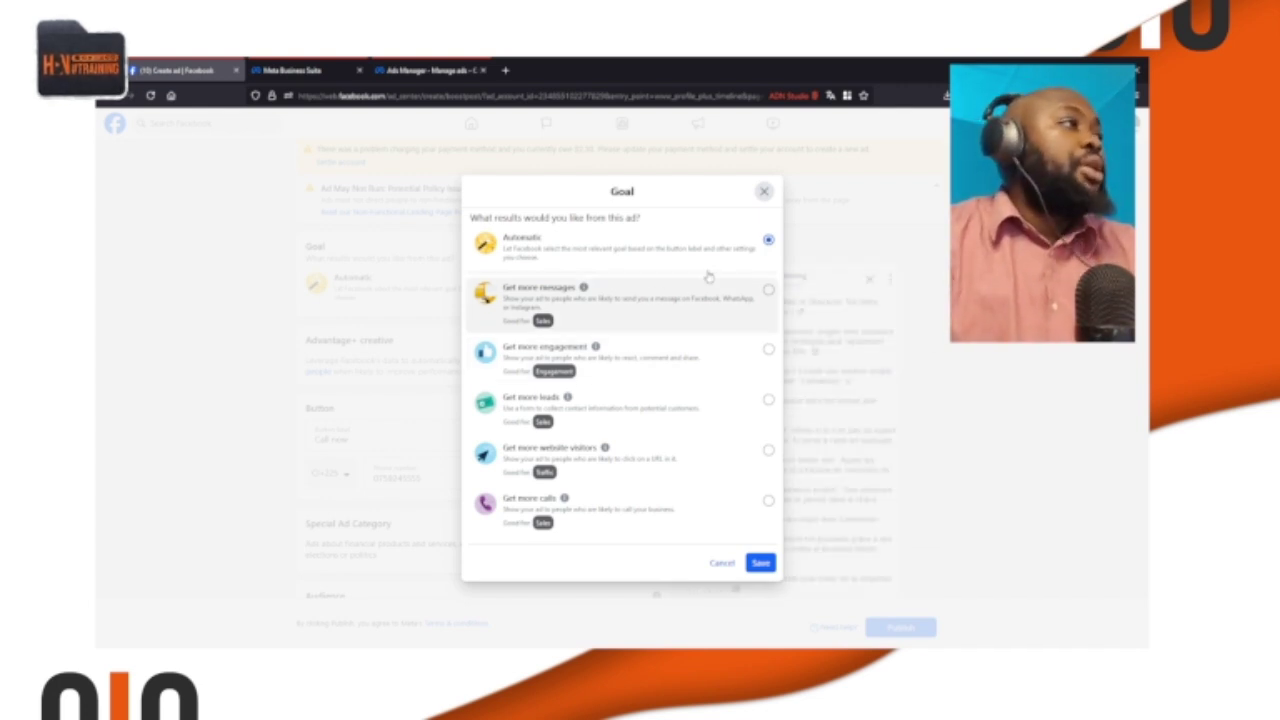
pyautogui.click(764, 192)
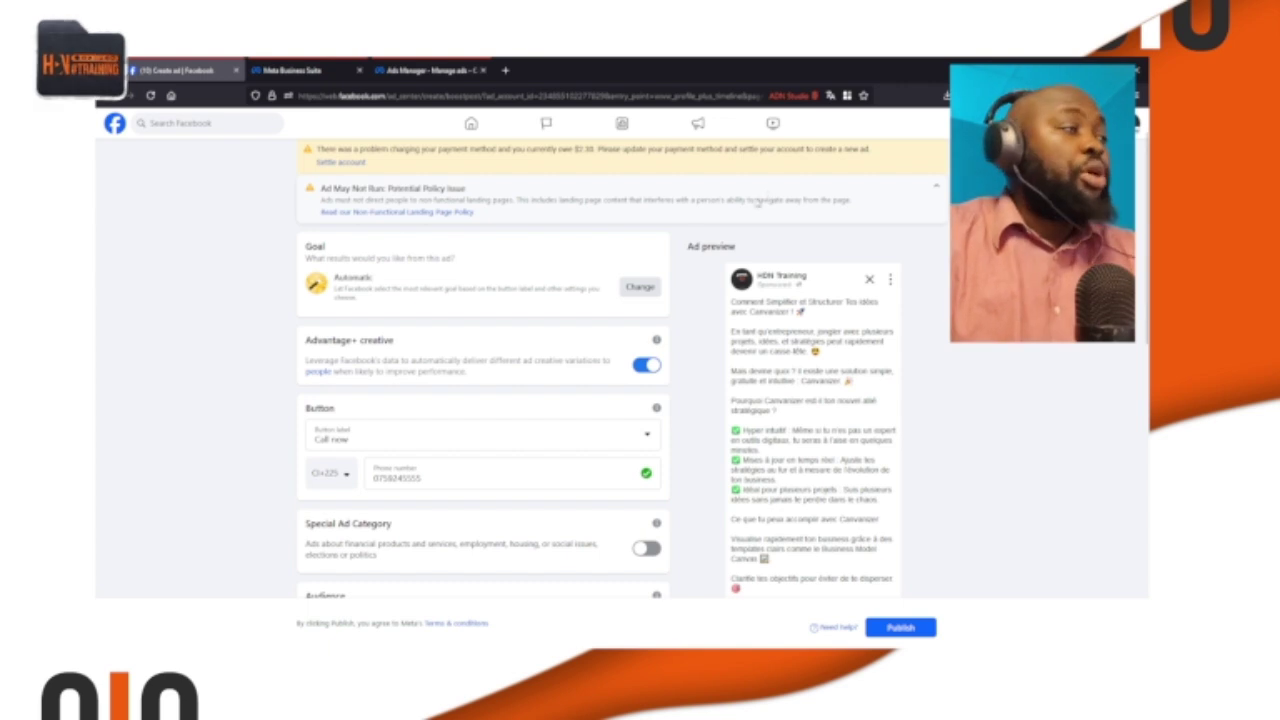
pyautogui.scroll(-1, 558, 358)
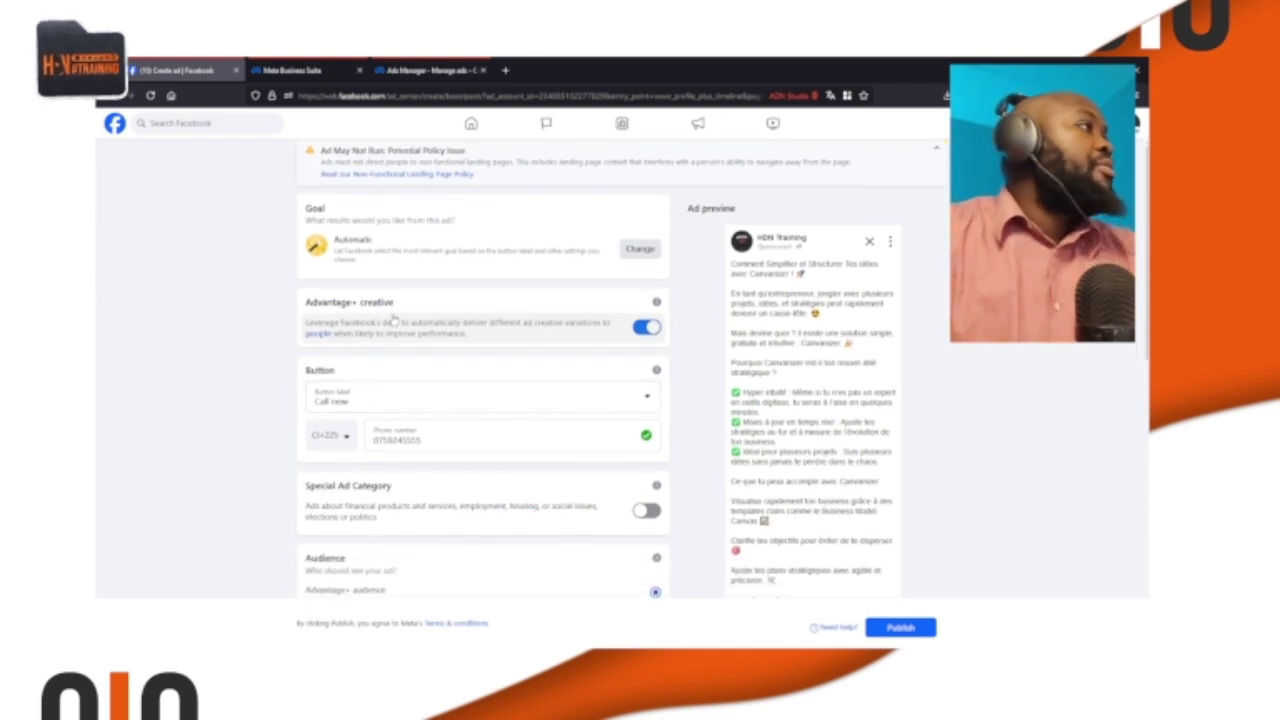
pyautogui.scroll(-2, 440, 340)
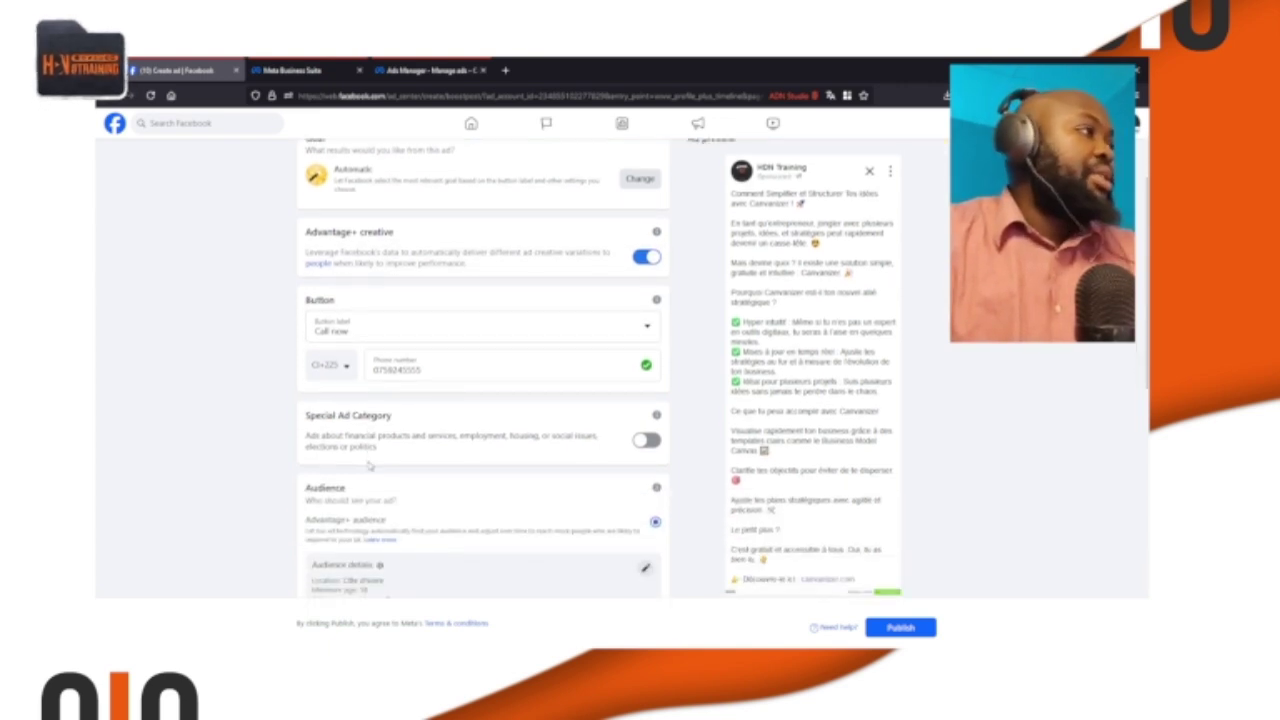
pyautogui.click(449, 337)
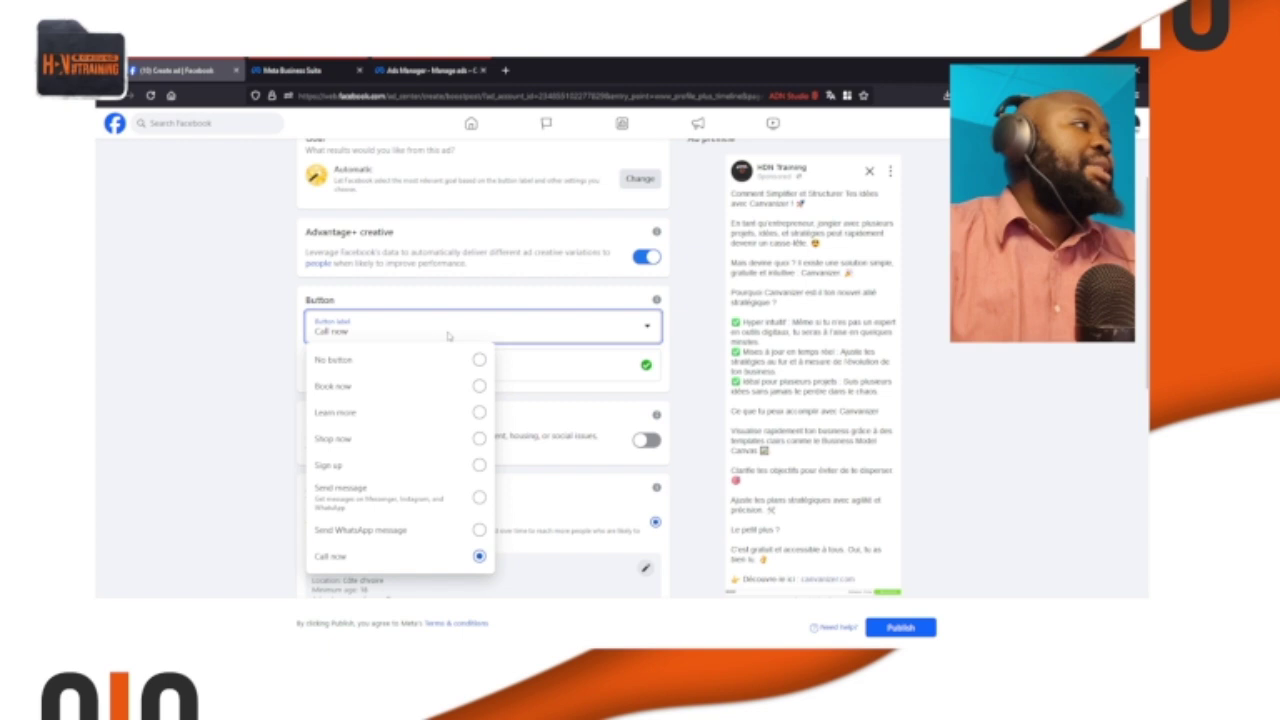
pyautogui.click(270, 447)
# Examine the boosted post's audience choices, duration, budget, placements and payment method, then return to the goal section.
pyautogui.scroll(-3, 272, 445)
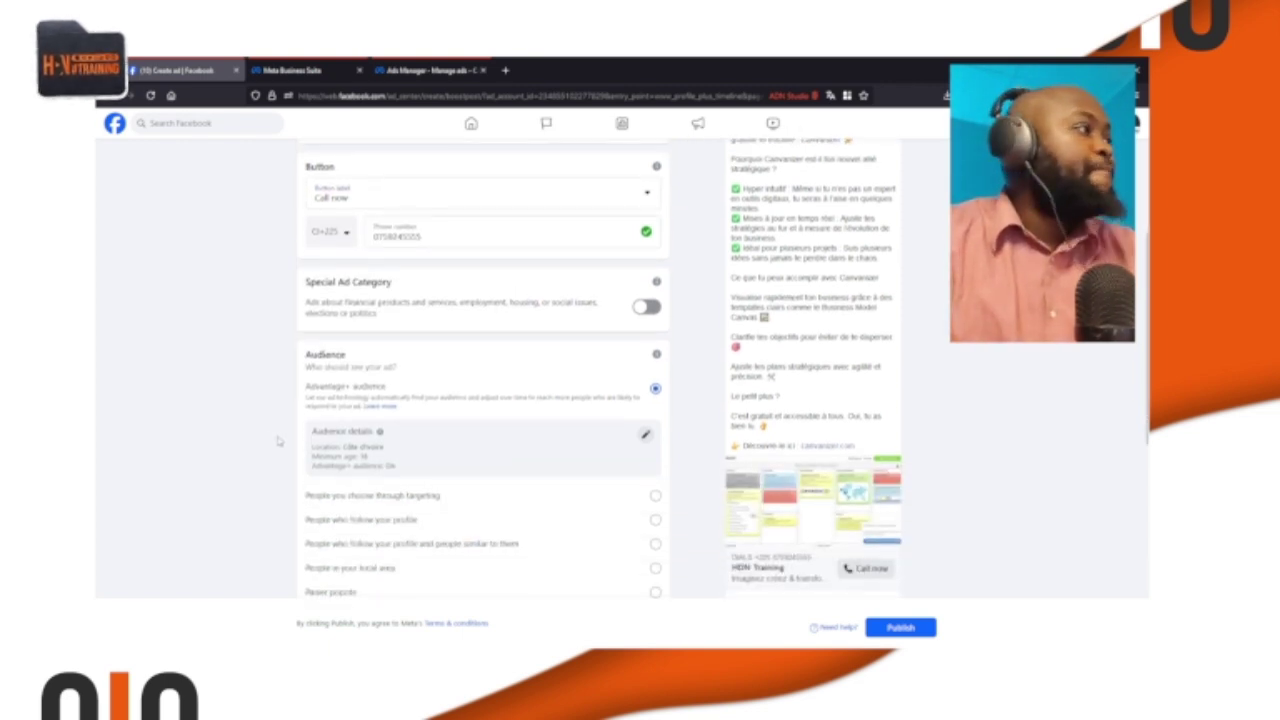
pyautogui.scroll(-2, 370, 431)
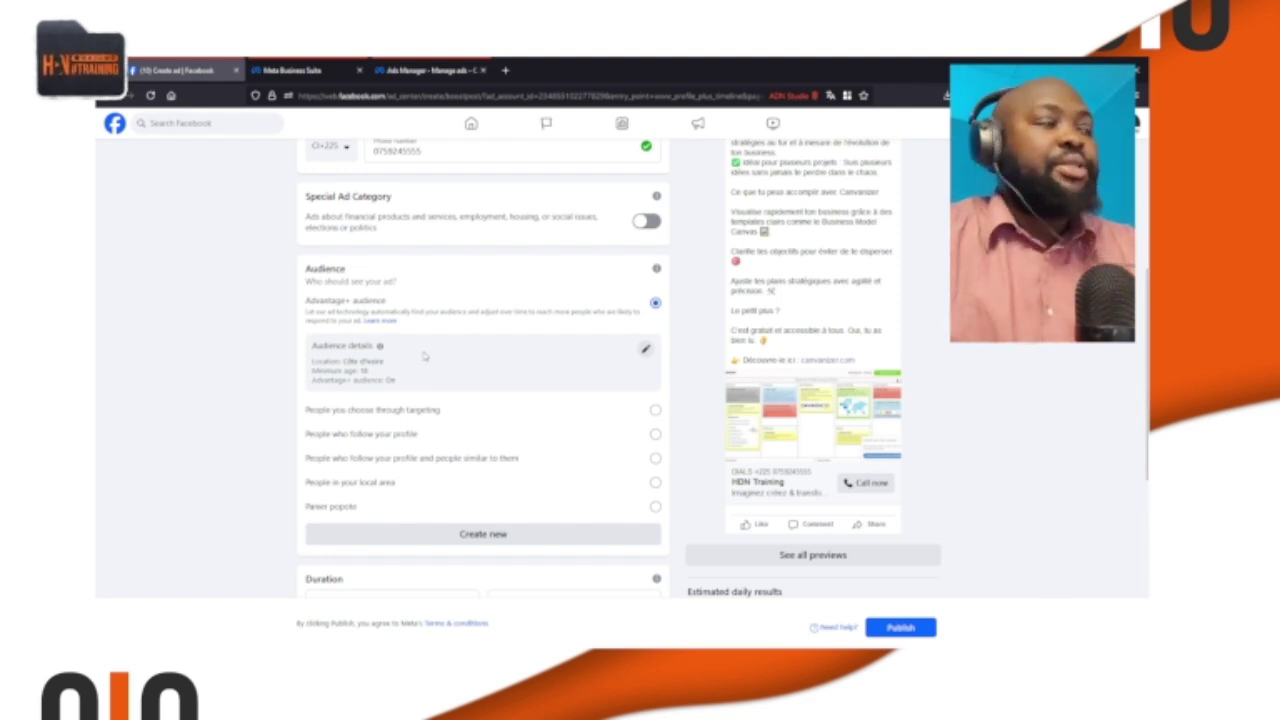
pyautogui.scroll(-2, 458, 433)
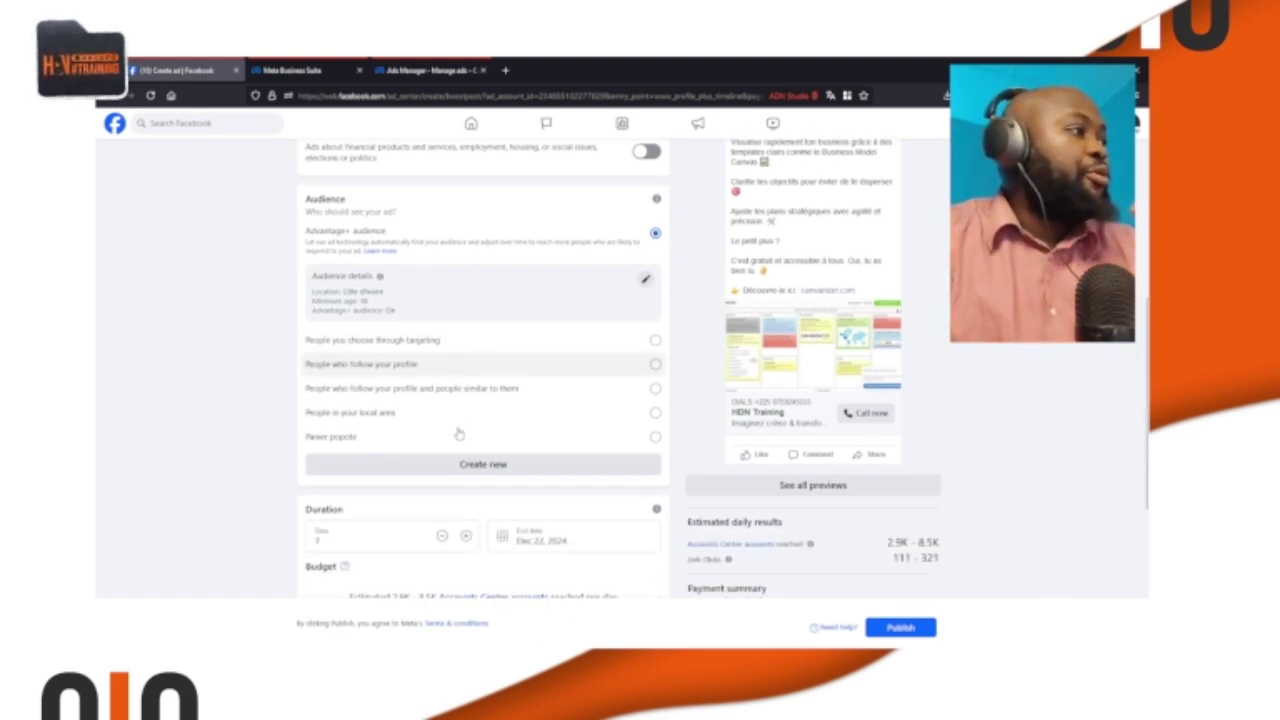
pyautogui.scroll(-2, 458, 433)
pyautogui.scroll(1, 450, 433)
pyautogui.scroll(-2, 440, 436)
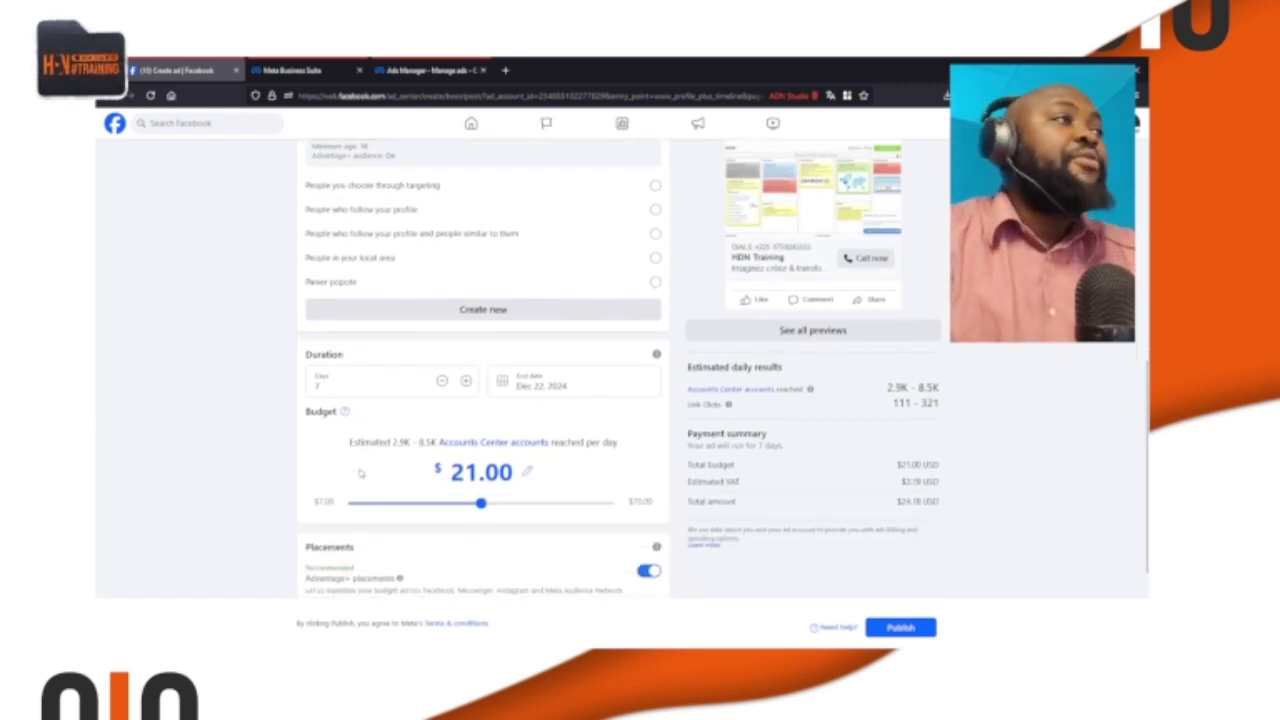
pyautogui.scroll(-4, 360, 473)
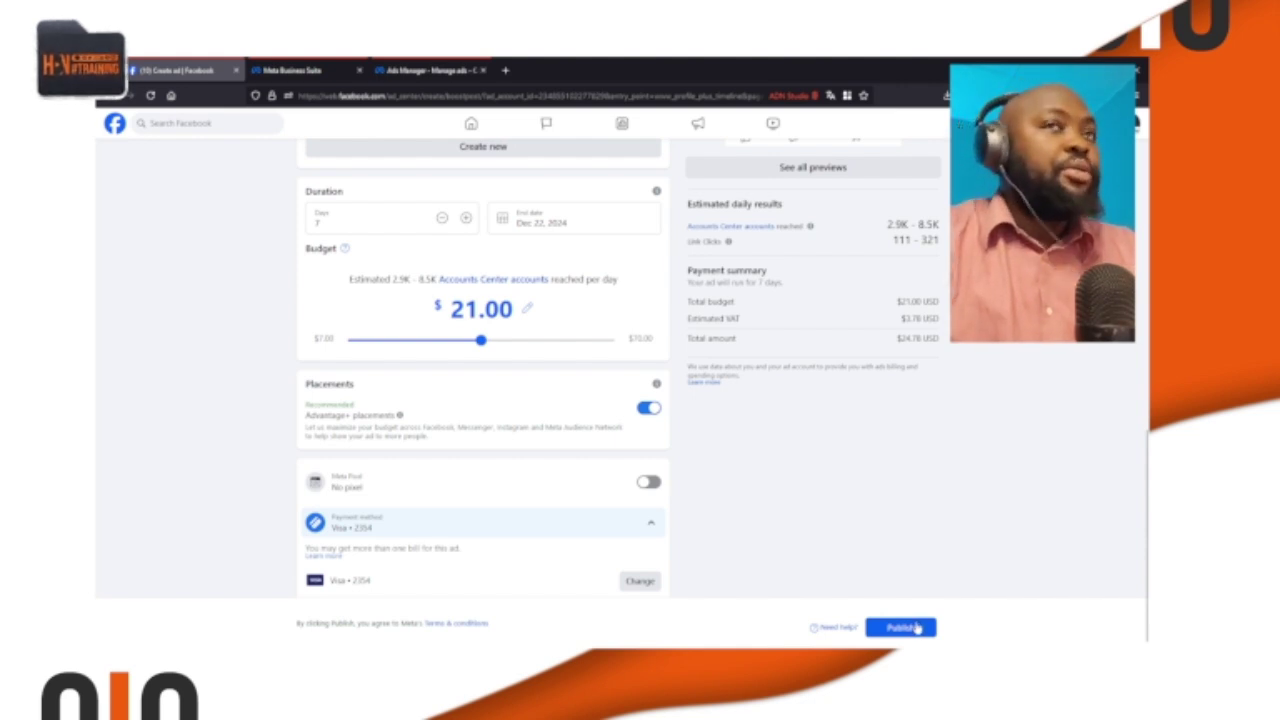
pyautogui.scroll(10, 803, 408)
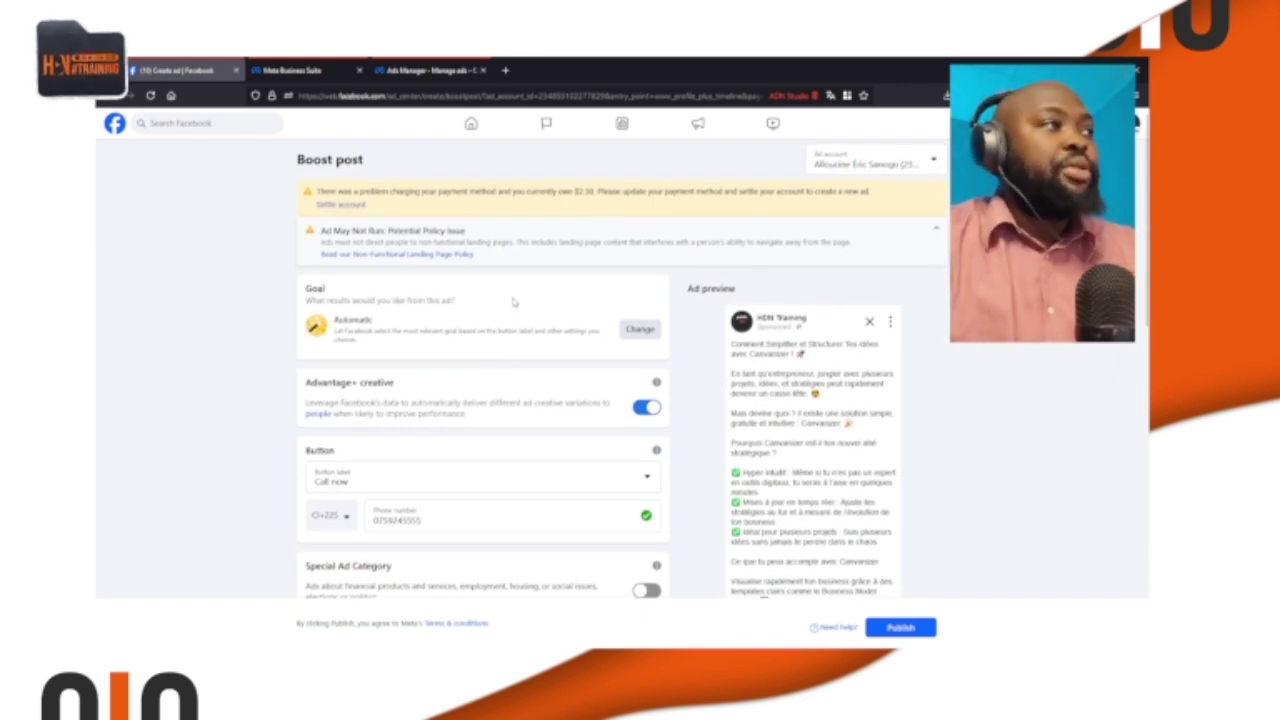
# Switch to Meta Business Suite, start creating an ad from its Ads section and look over the offered goals.
pyautogui.click(286, 72)
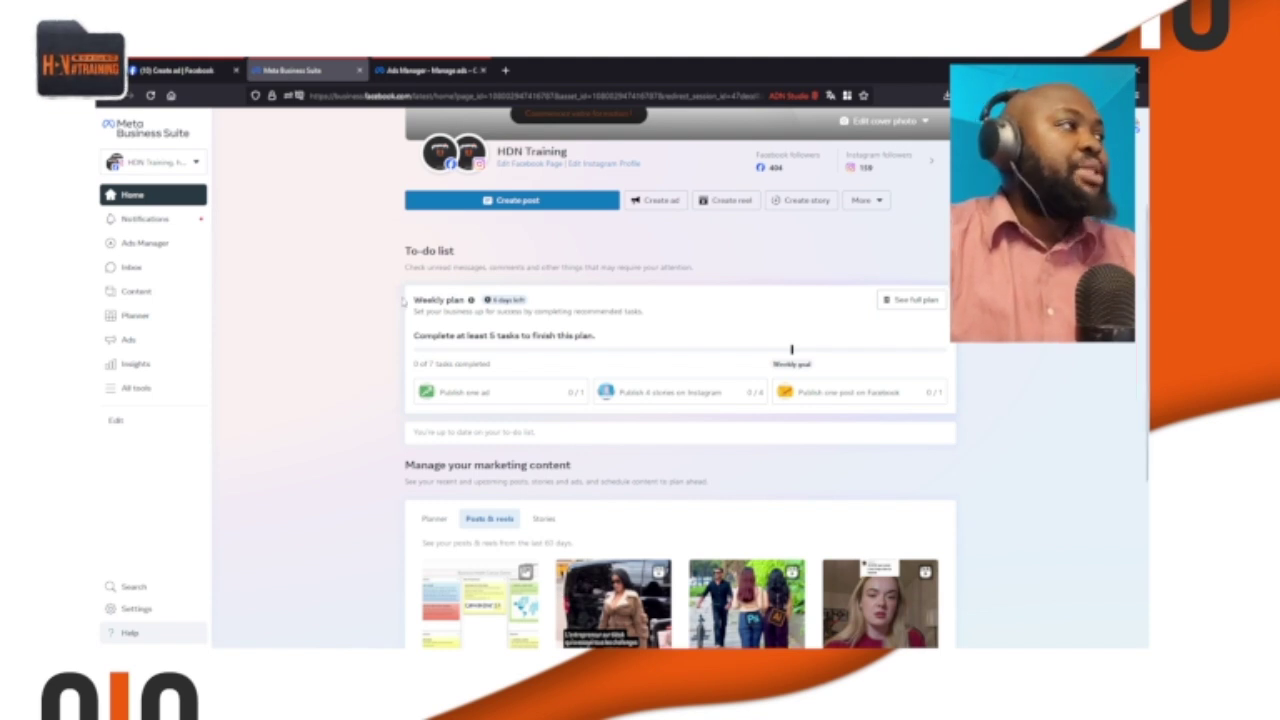
pyautogui.scroll(1, 430, 243)
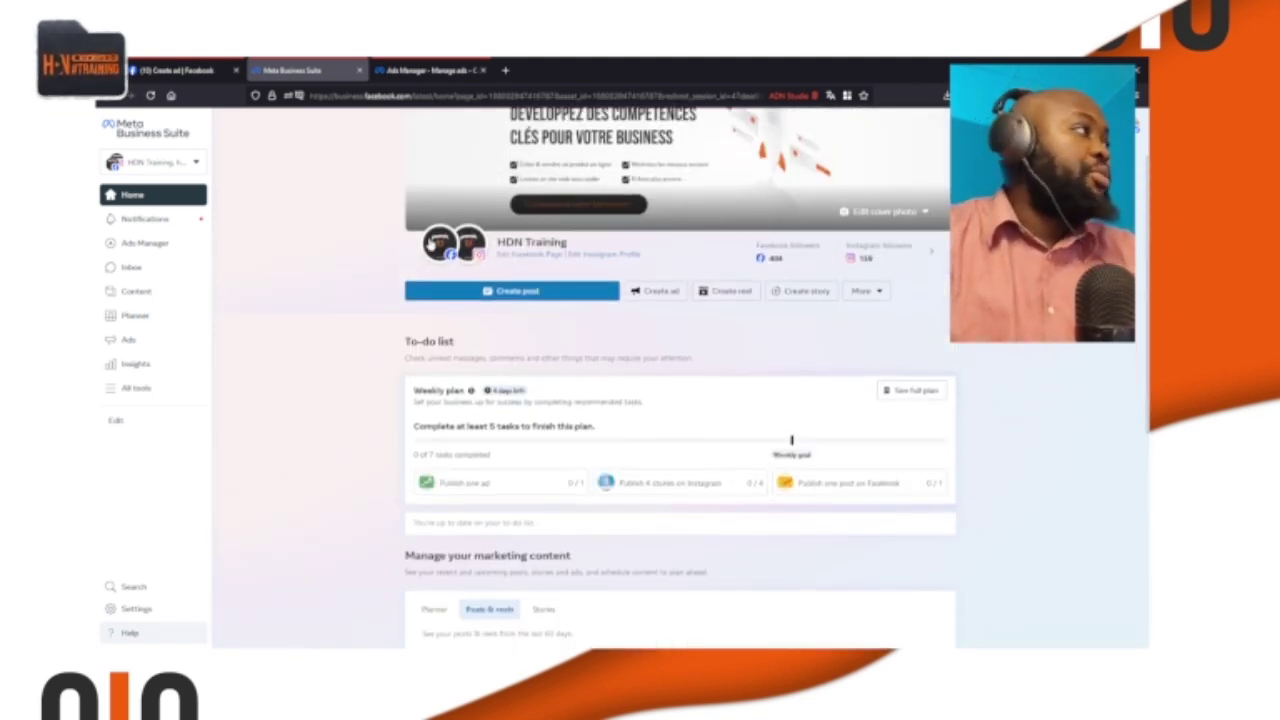
pyautogui.click(138, 341)
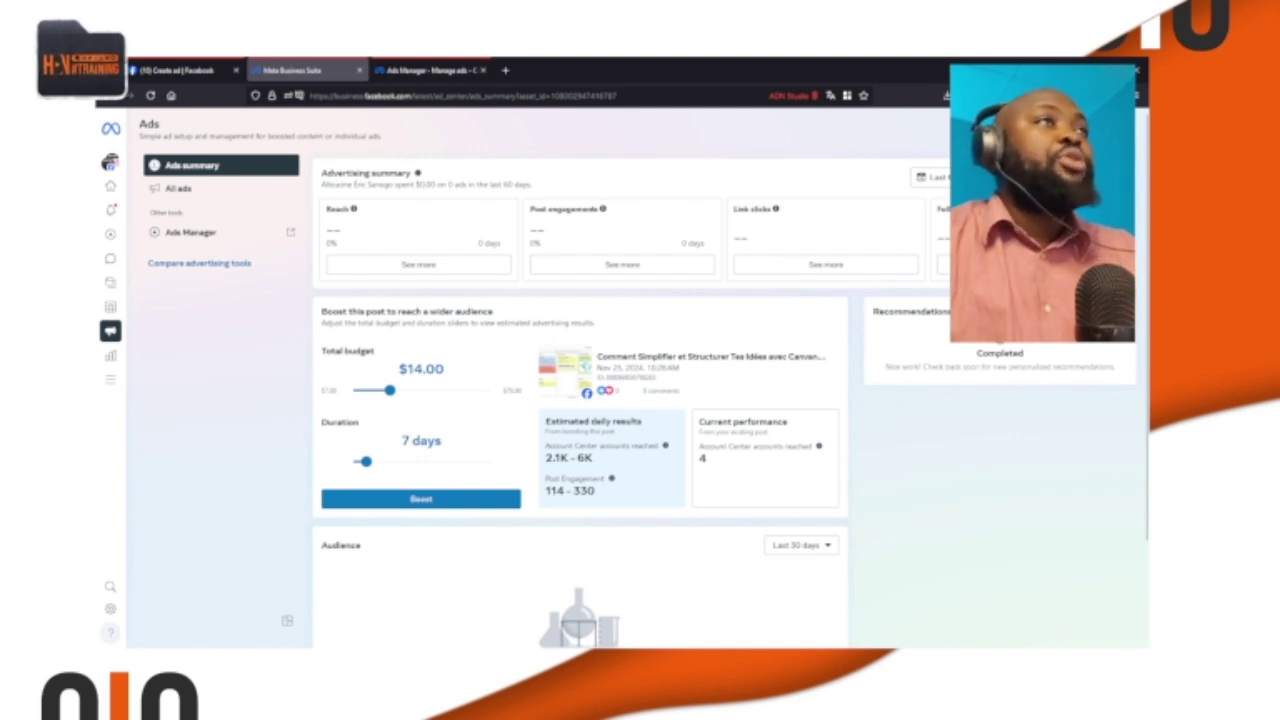
pyautogui.click(1093, 130)
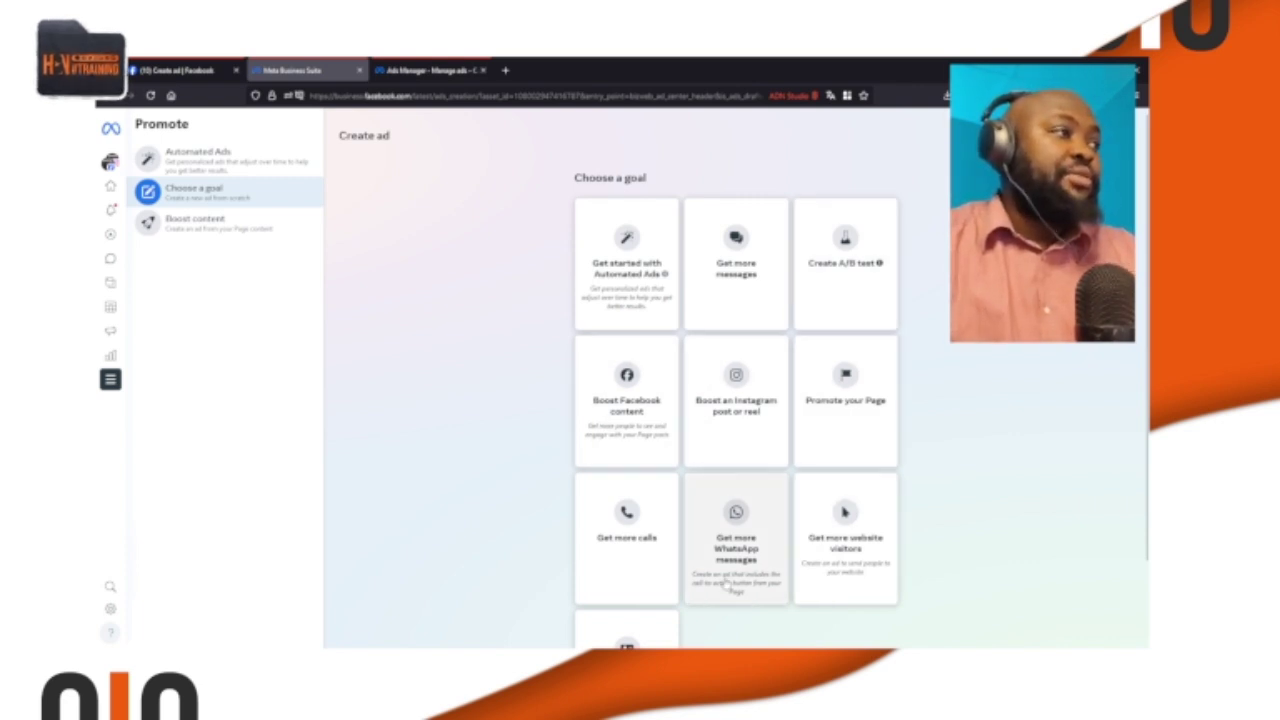
pyautogui.scroll(-1, 737, 518)
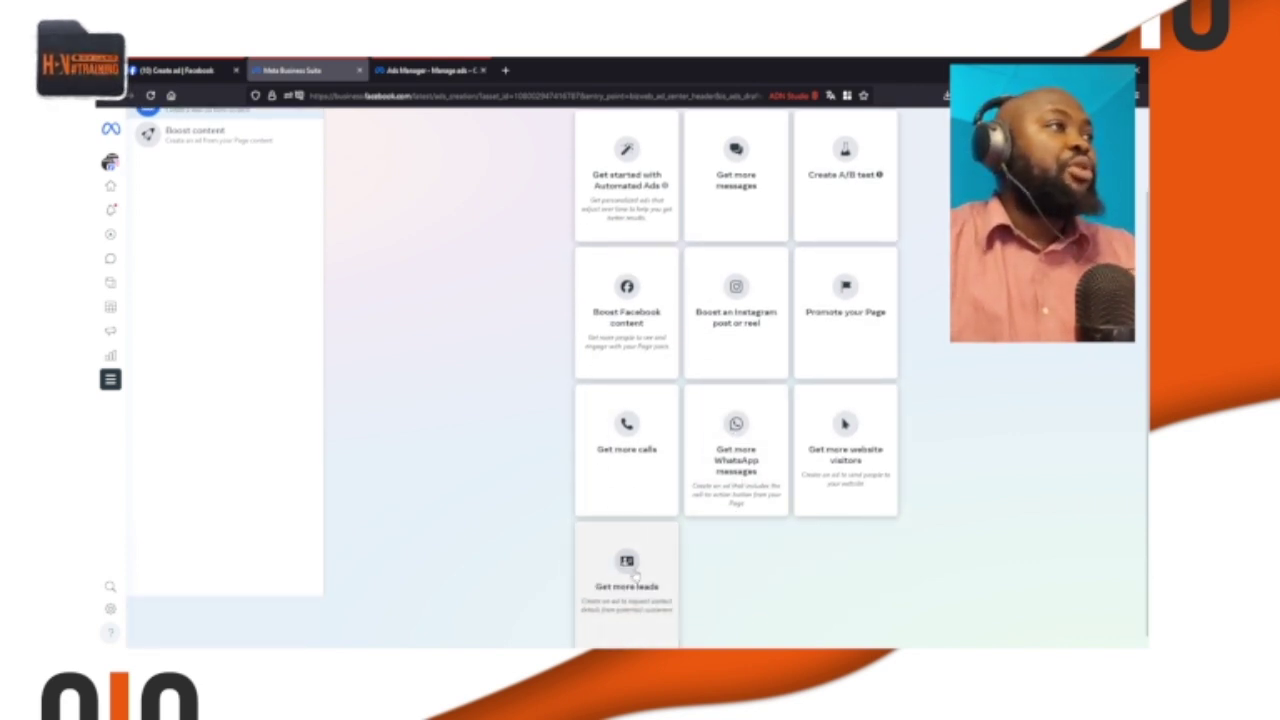
pyautogui.scroll(1, 870, 350)
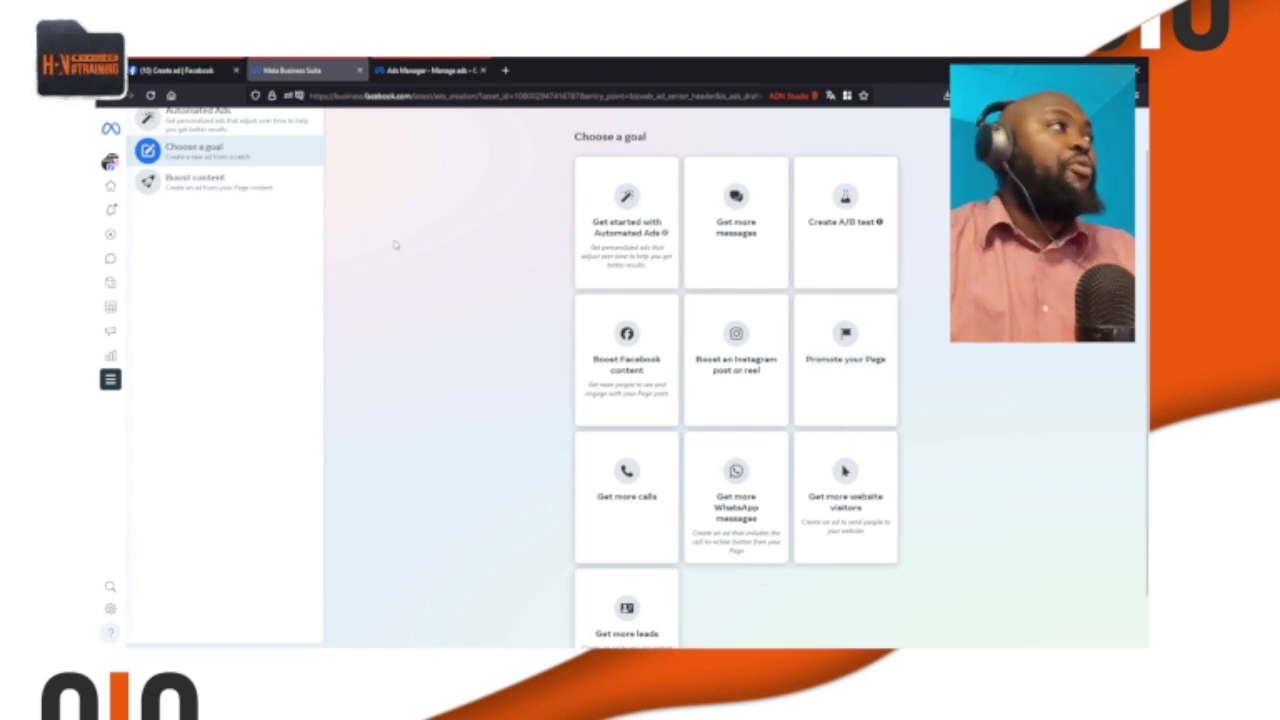
# Switch back to the Facebook Boost post page and view its goal choices for comparison.
pyautogui.click(183, 71)
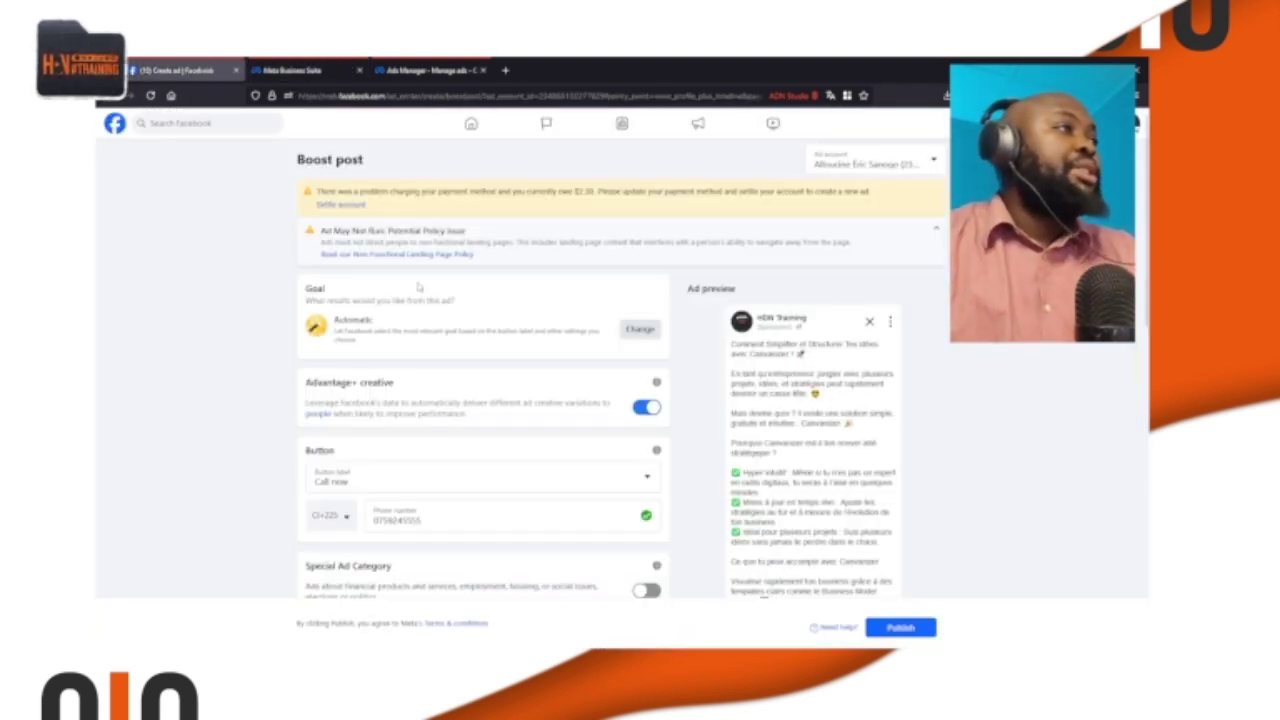
pyautogui.click(634, 332)
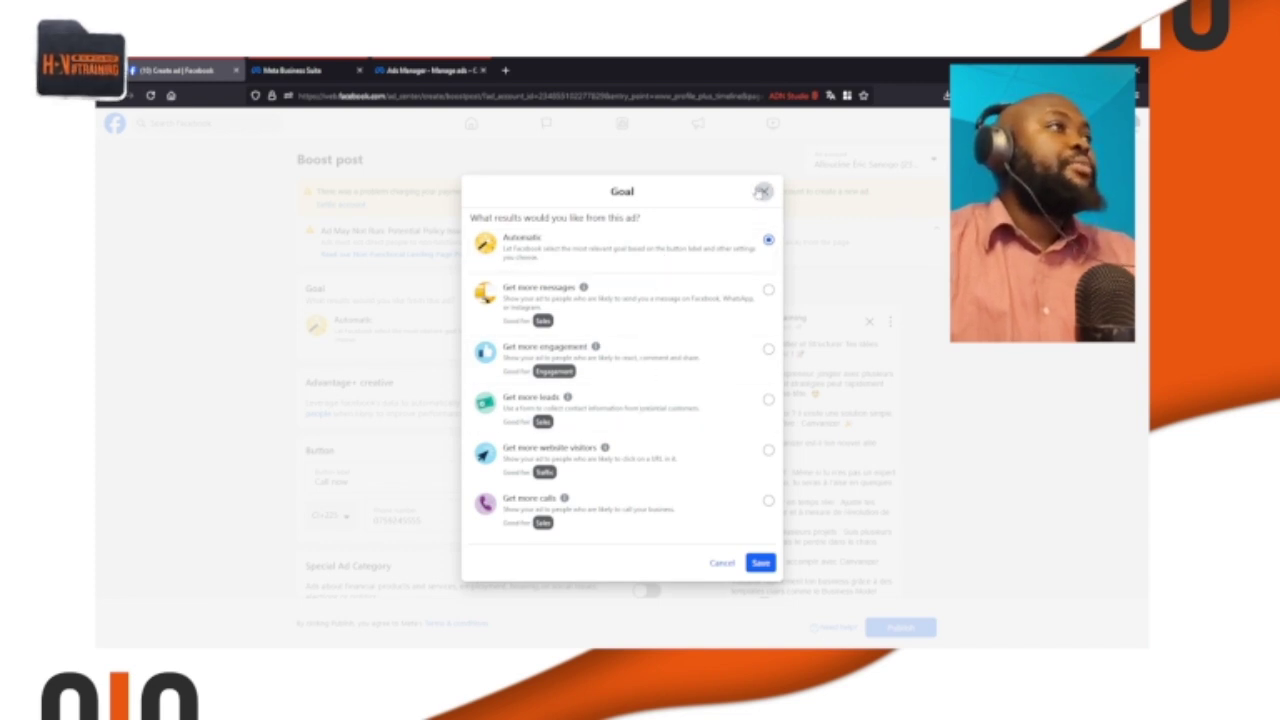
pyautogui.click(762, 191)
# Return to Meta Business Suite and choose Promote your Page as the goal of the new ad.
pyautogui.click(292, 71)
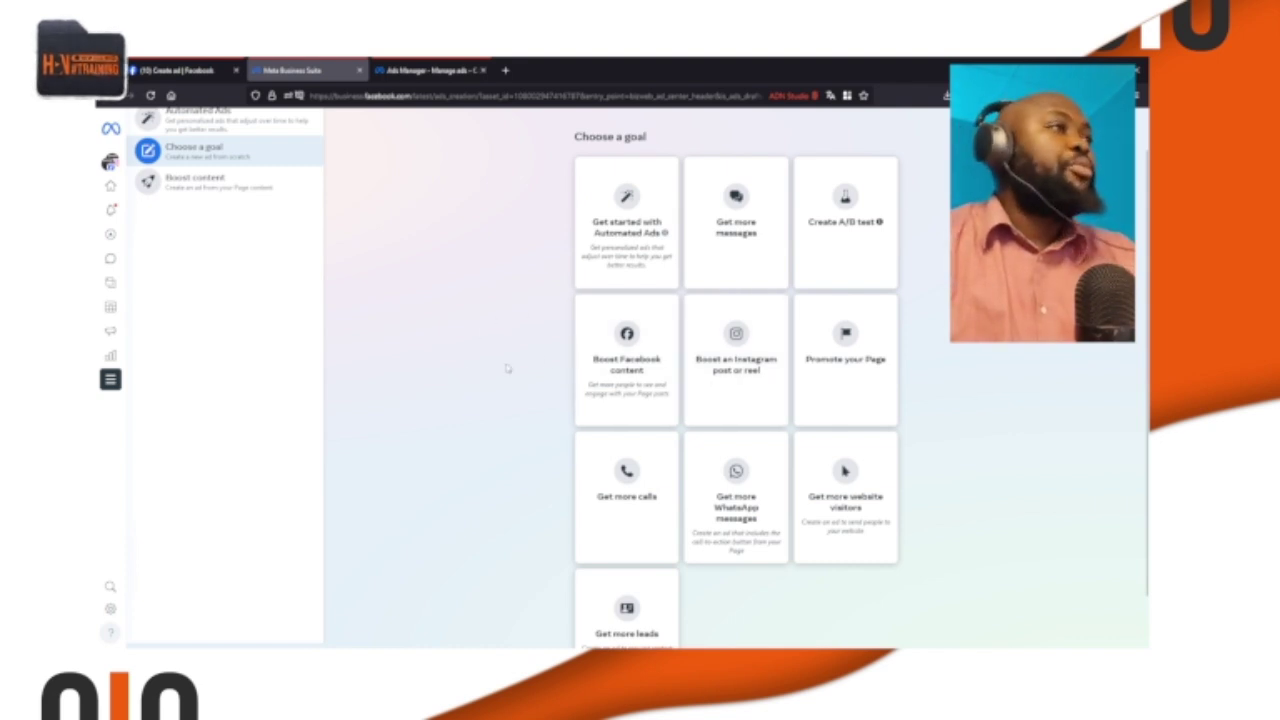
pyautogui.scroll(1, 583, 362)
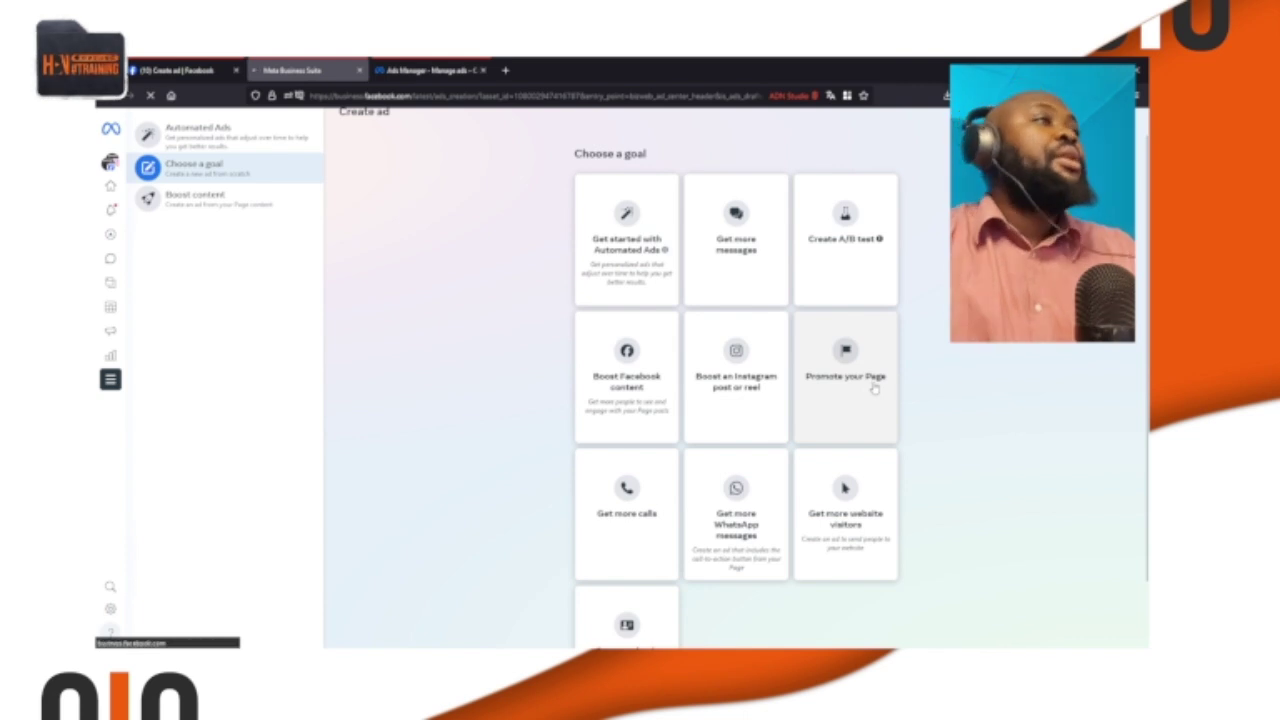
pyautogui.click(698, 419)
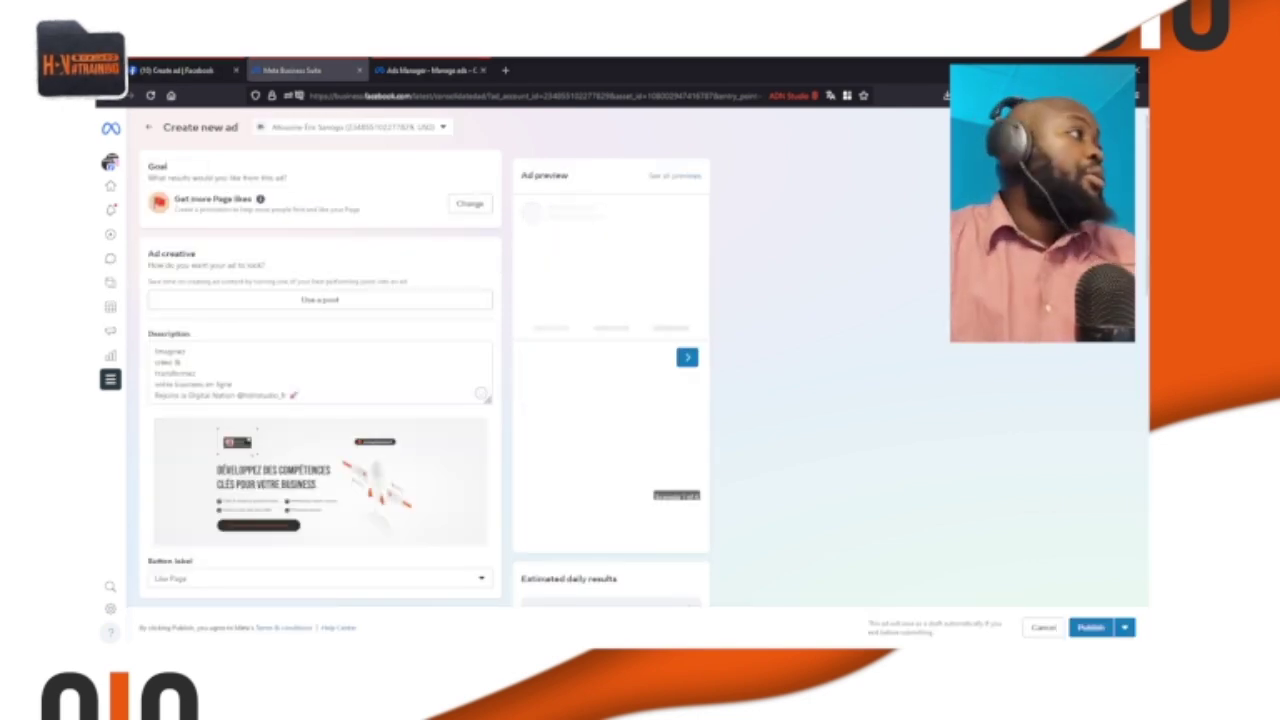
# Look over the new ad's creative section and briefly open the option to use an existing post.
pyautogui.scroll(-1, 534, 358)
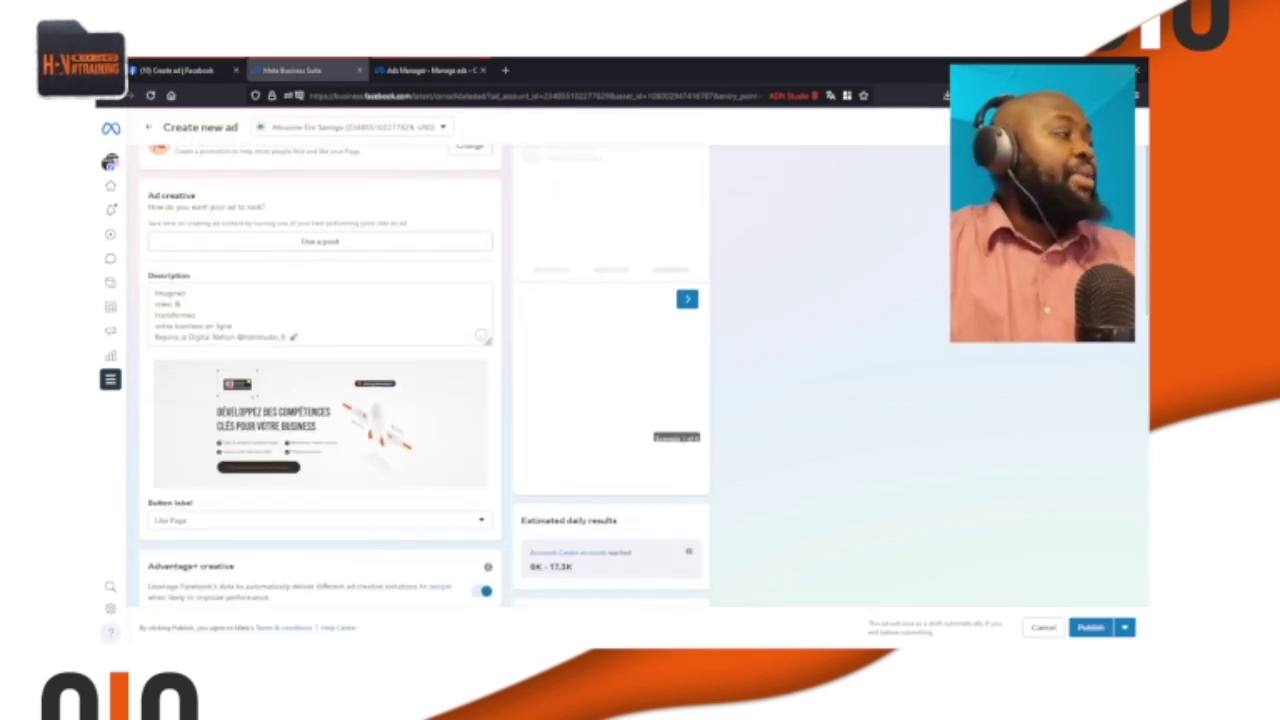
pyautogui.scroll(1, 425, 375)
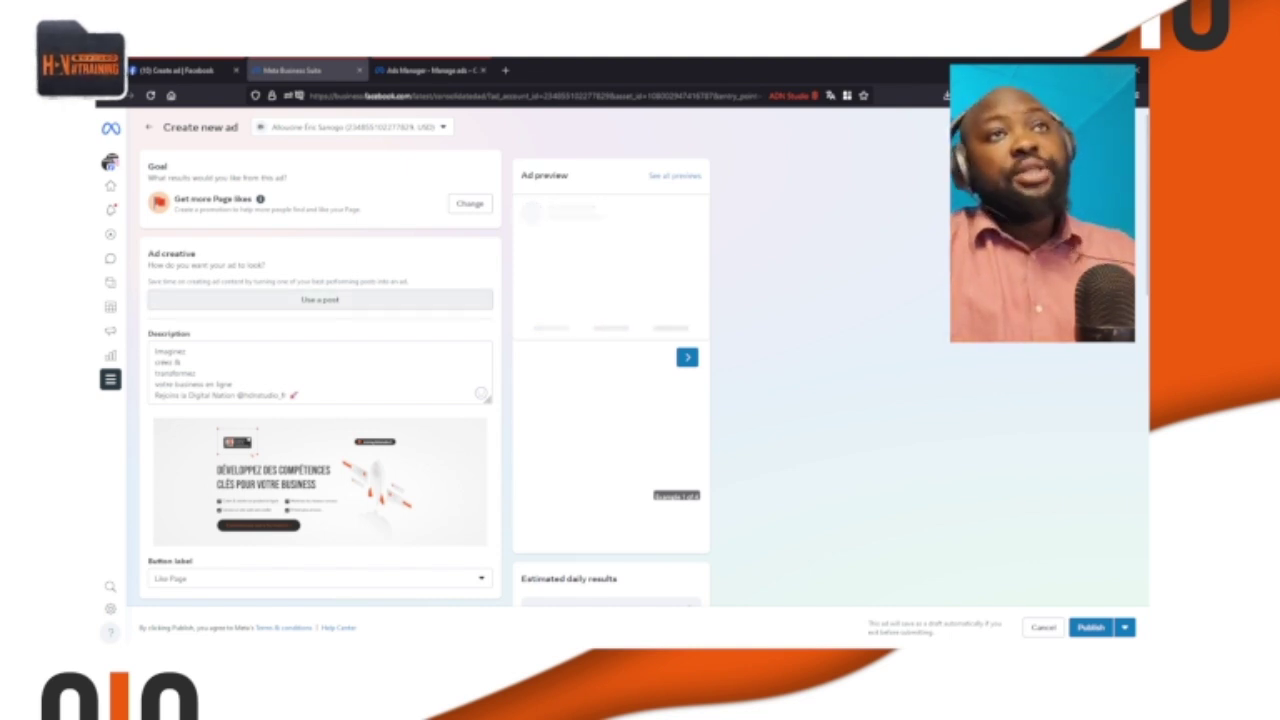
pyautogui.click(326, 302)
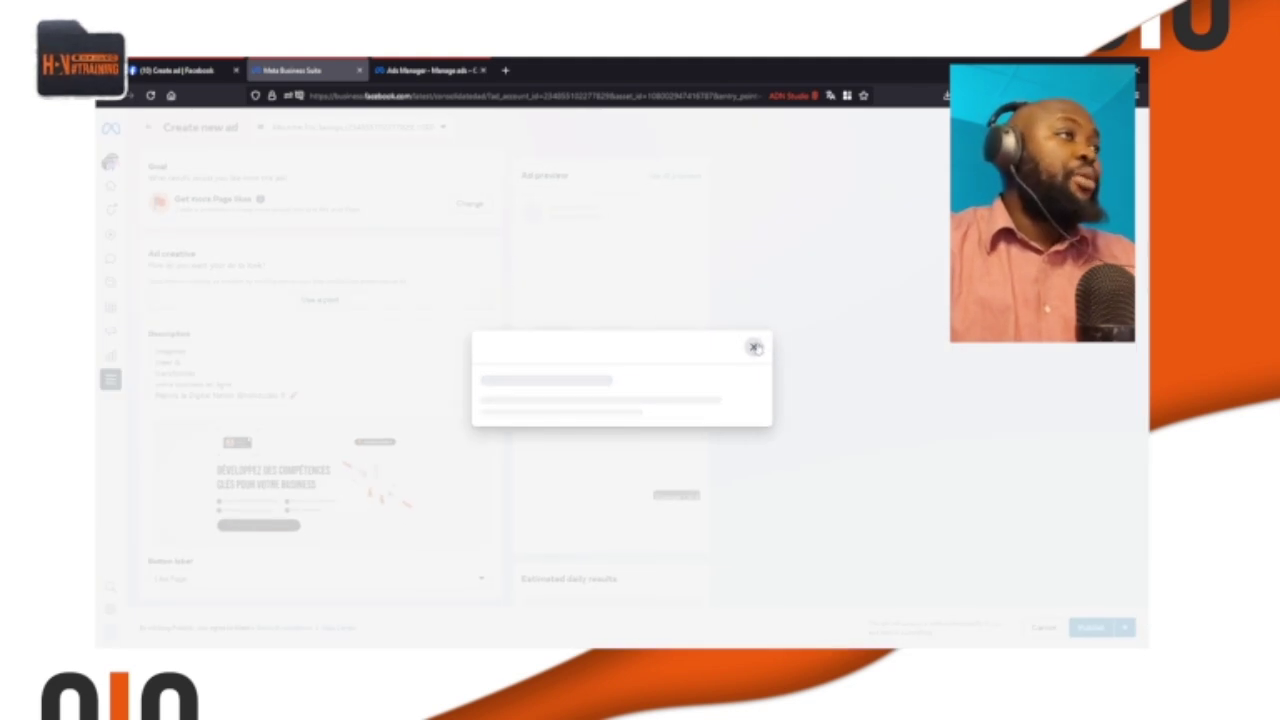
pyautogui.click(754, 346)
# Examine the new ad's description text, image and available button label options.
pyautogui.scroll(-1, 282, 414)
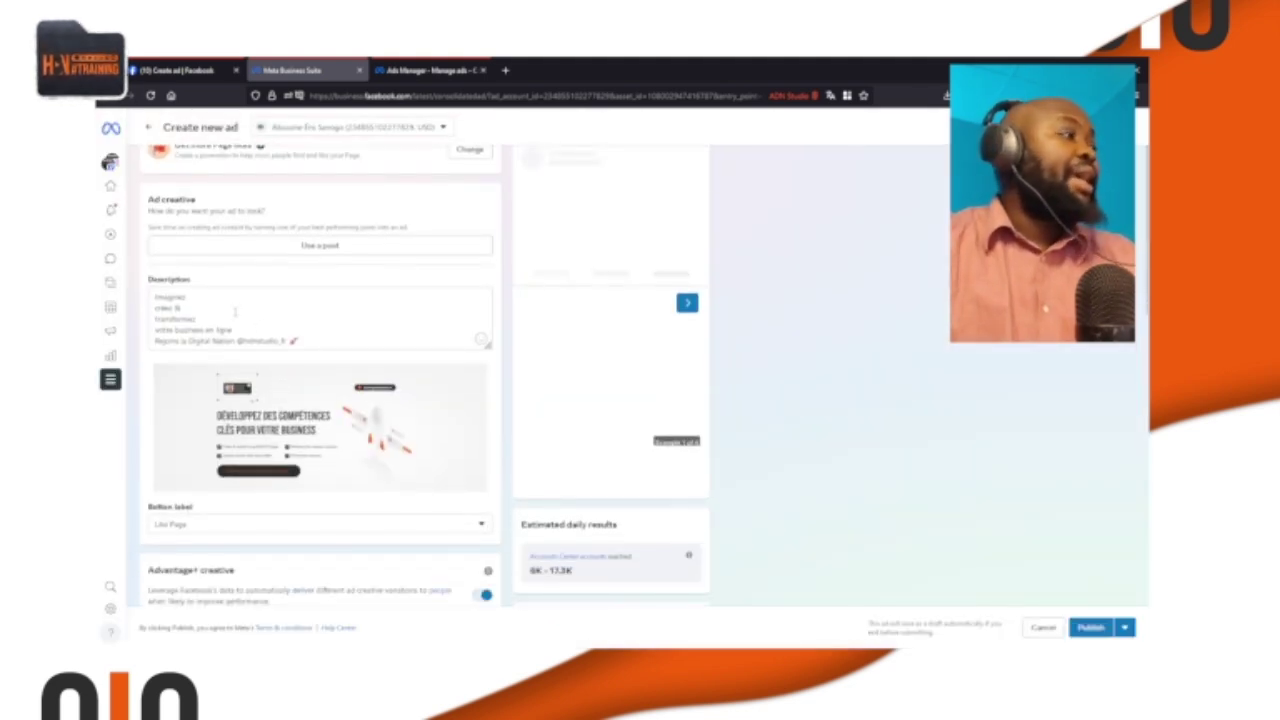
pyautogui.moveTo(320, 342); pyautogui.dragTo(160, 300)
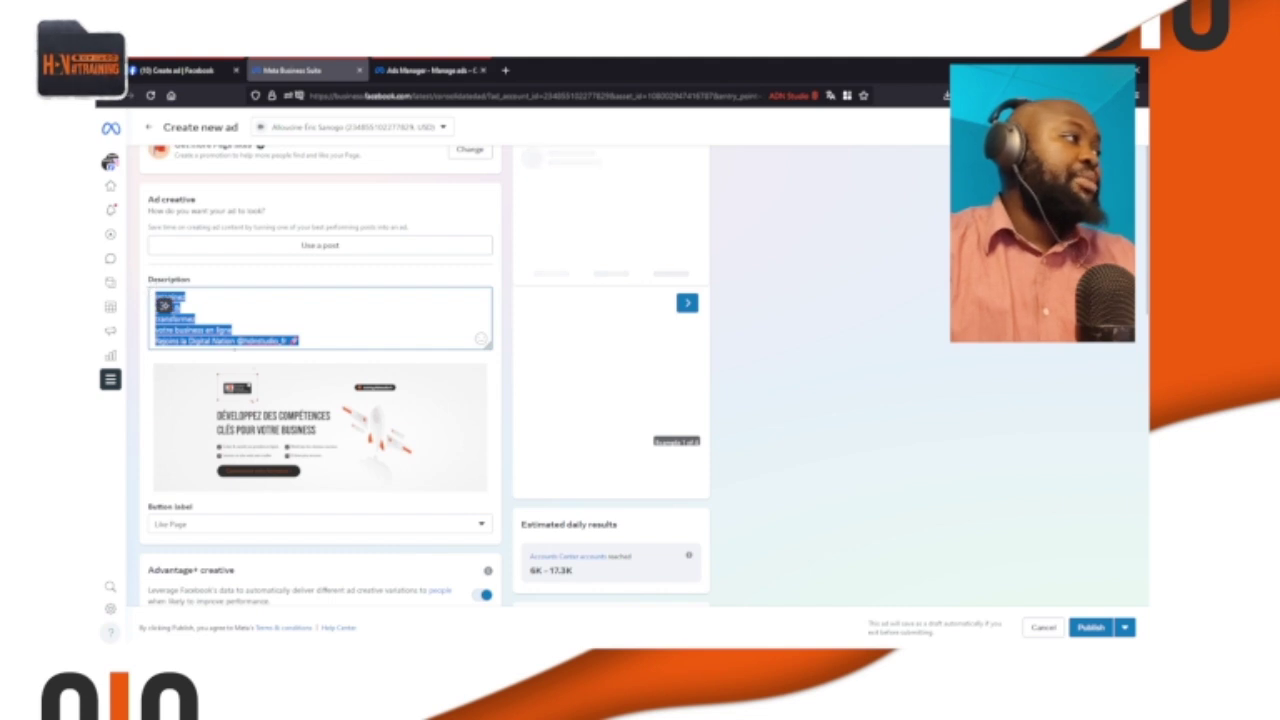
pyautogui.click(507, 427)
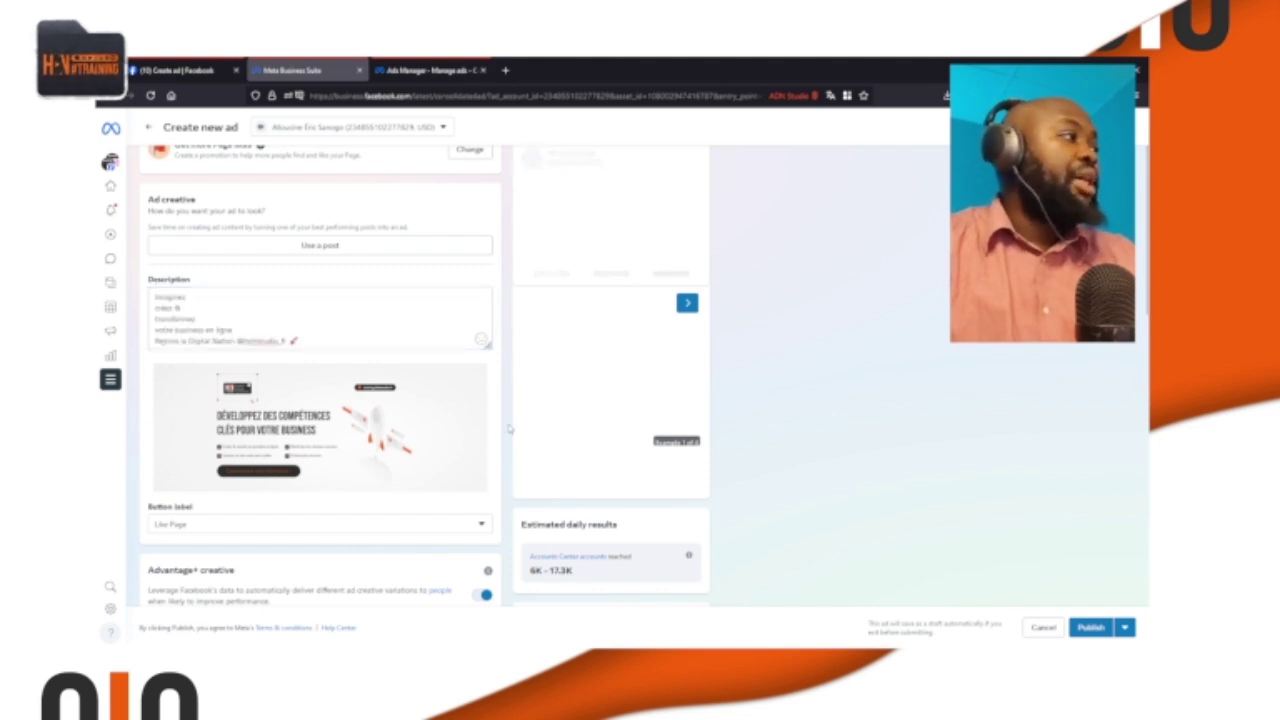
pyautogui.scroll(-3, 384, 536)
pyautogui.click(399, 446)
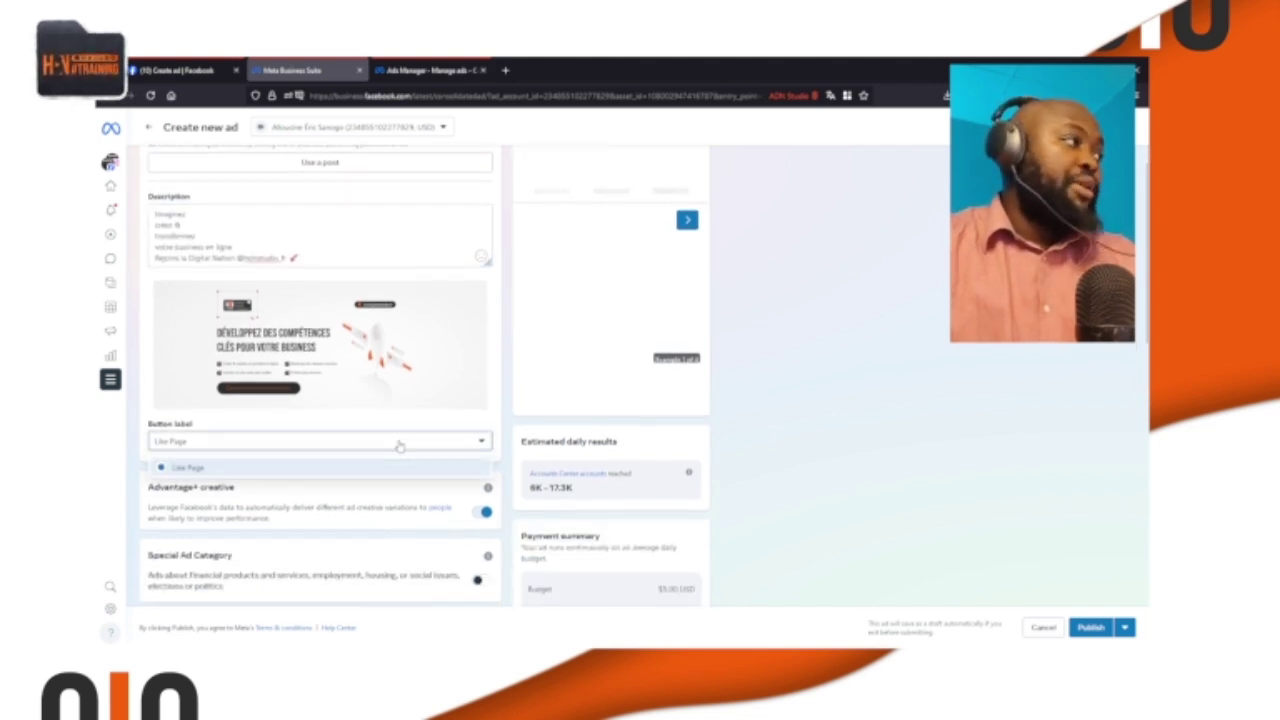
pyautogui.click(399, 446)
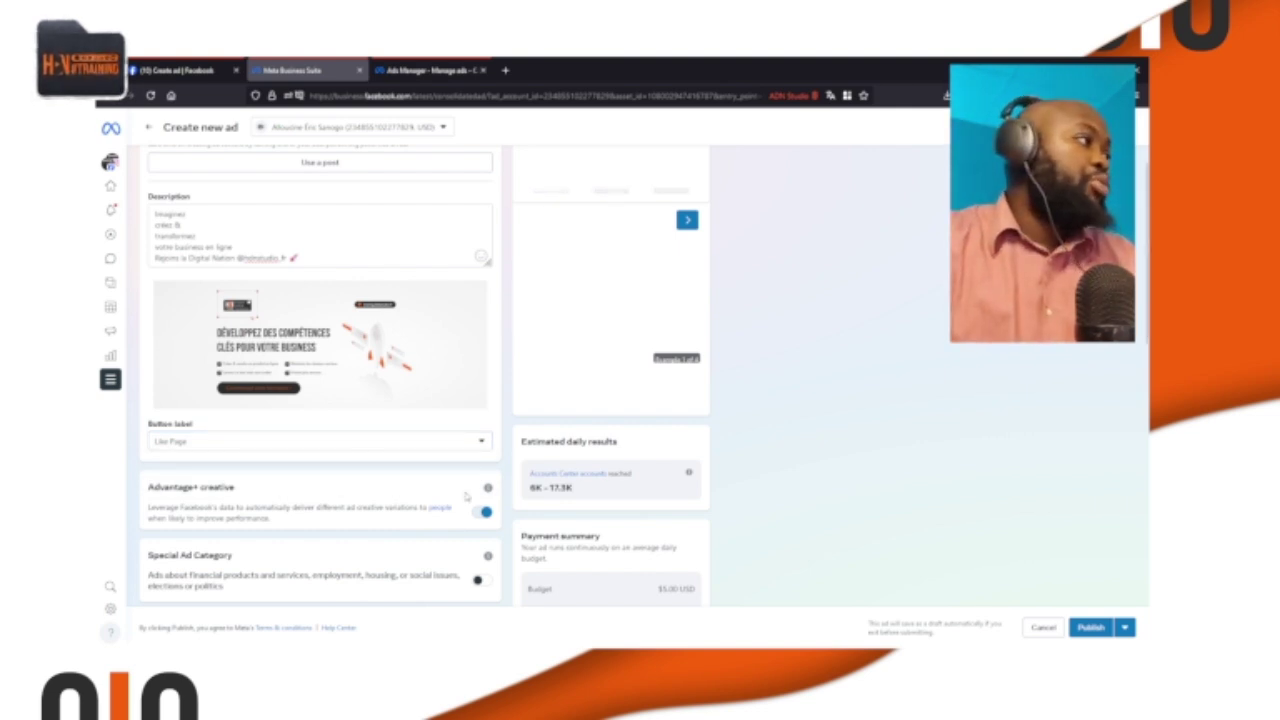
# Look over the new ad's special category, audience, schedule, daily budget, placements and payment method settings.
pyautogui.scroll(-3, 468, 495)
pyautogui.scroll(-2, 318, 474)
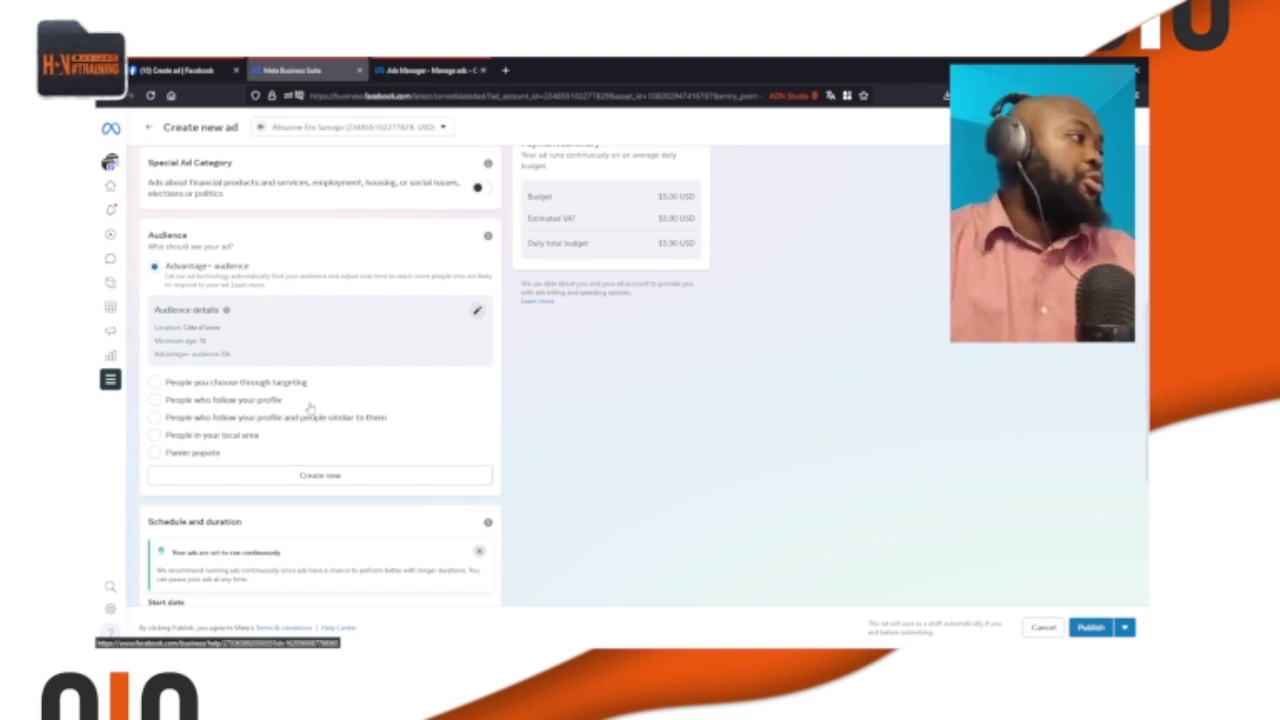
pyautogui.scroll(-5, 326, 352)
pyautogui.scroll(-1, 242, 452)
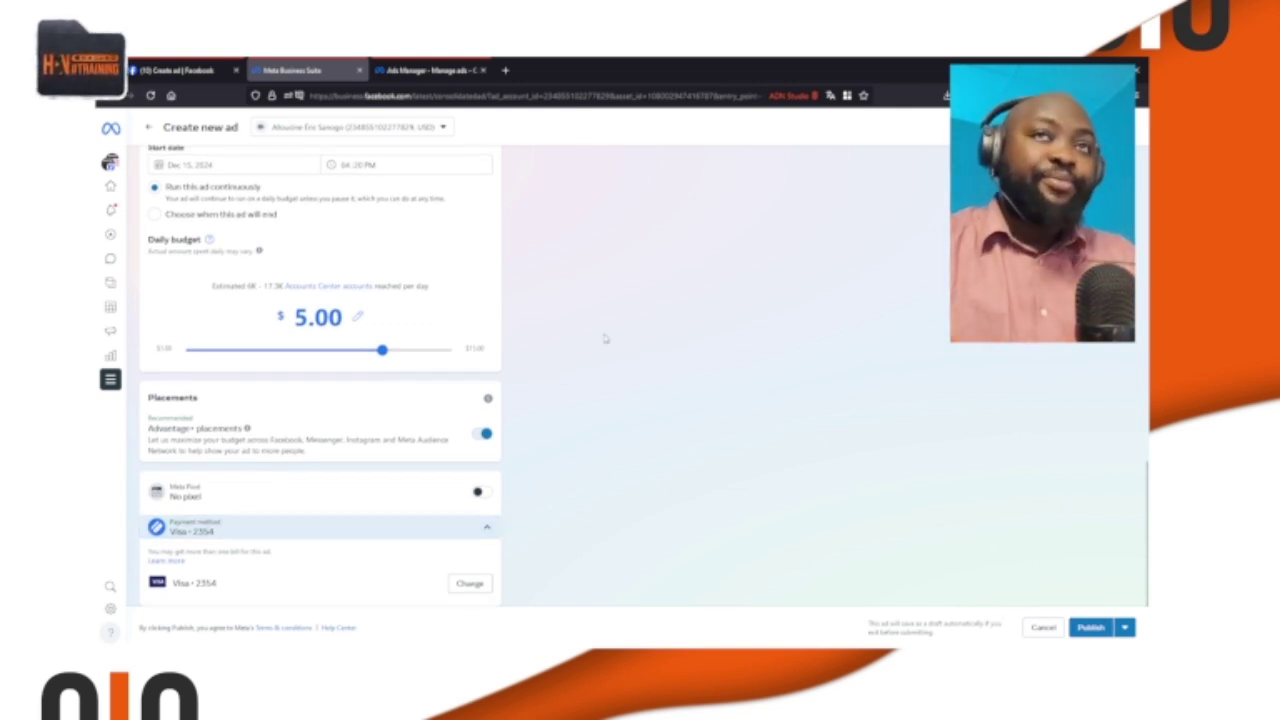
# Switch to Ads Manager, start a new campaign to view the available campaign objectives, and close the dialog without creating it.
pyautogui.click(446, 74)
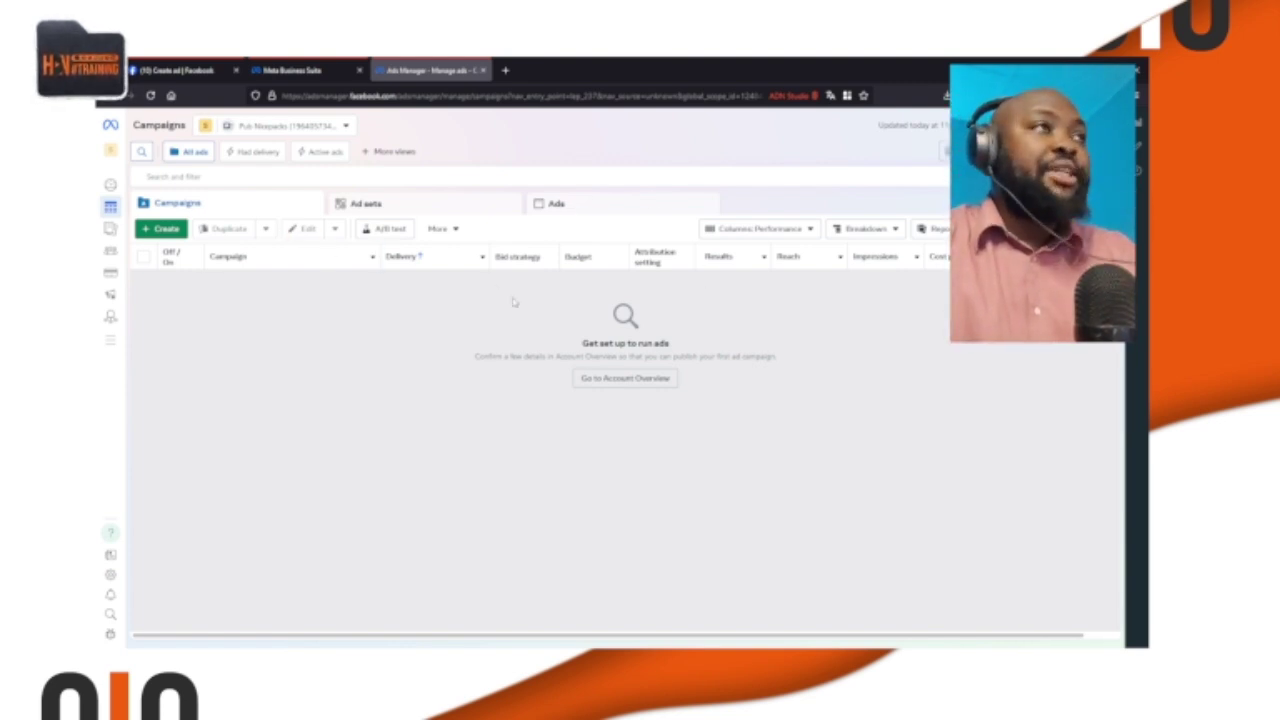
pyautogui.click(173, 230)
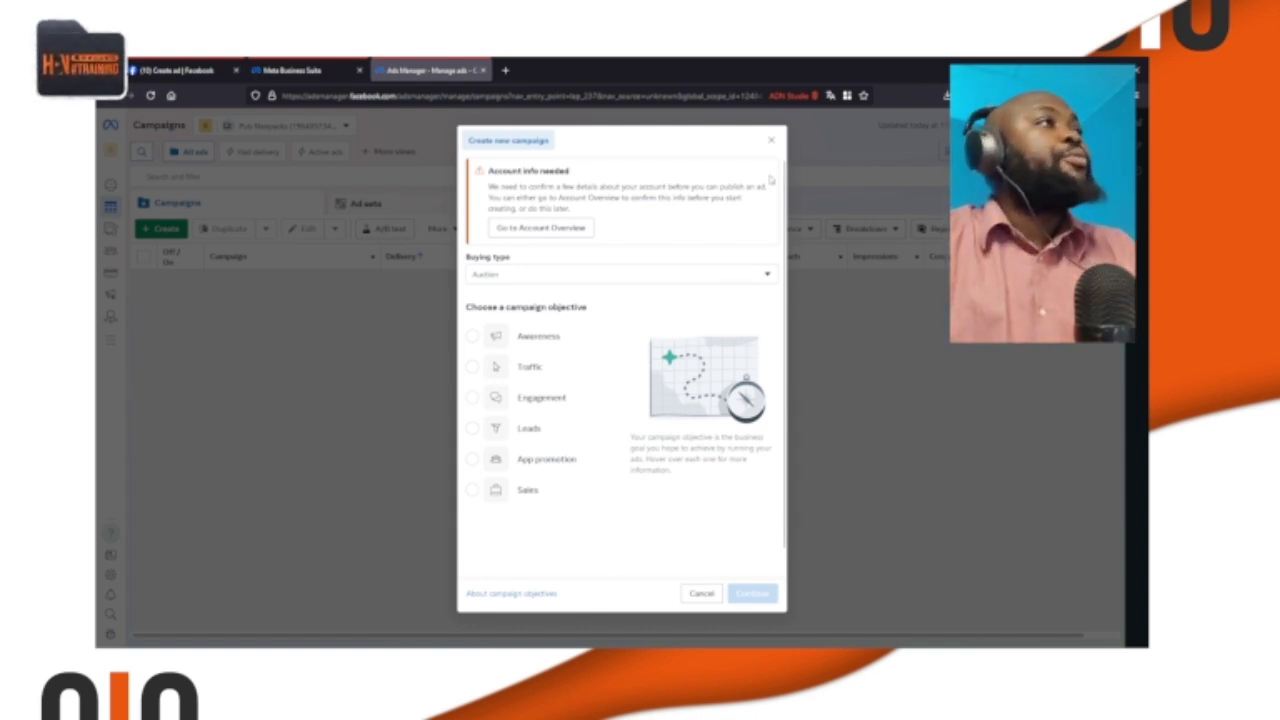
pyautogui.click(772, 141)
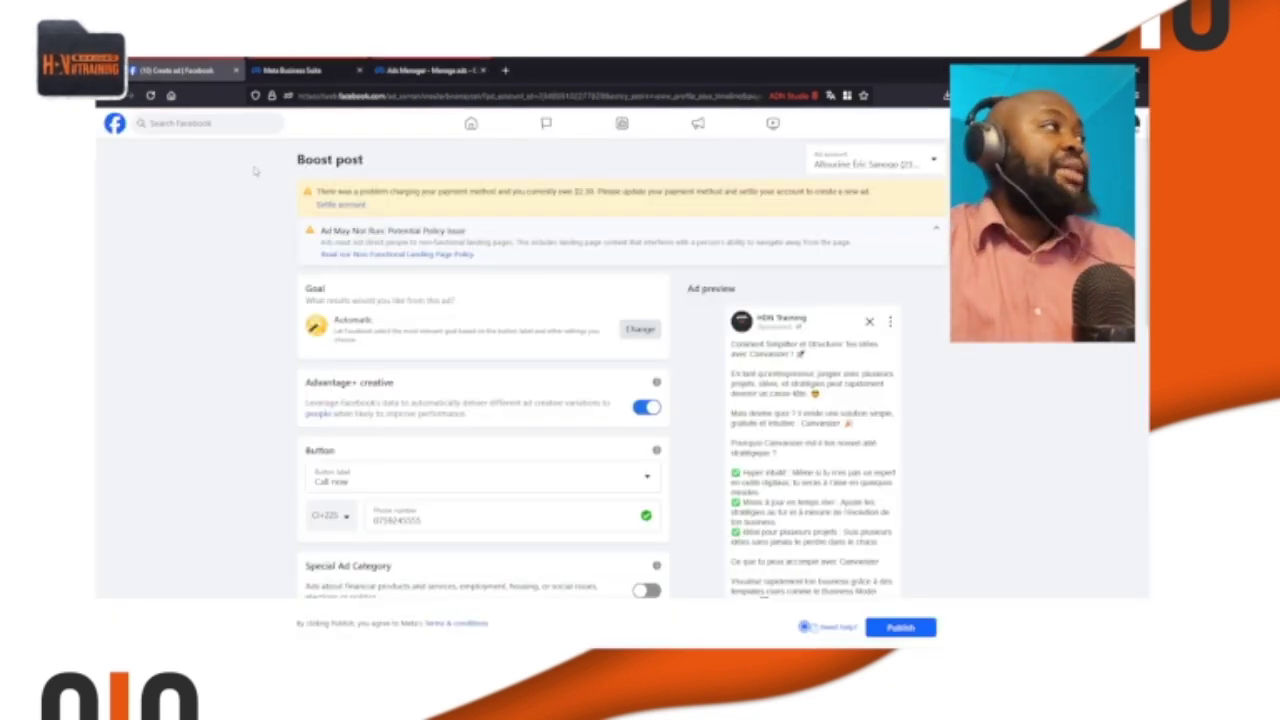
# Revisit the Meta Business Suite ad's schedule and budget settings for comparison, and return to the Ads Manager campaigns page.
pyautogui.click(289, 70)
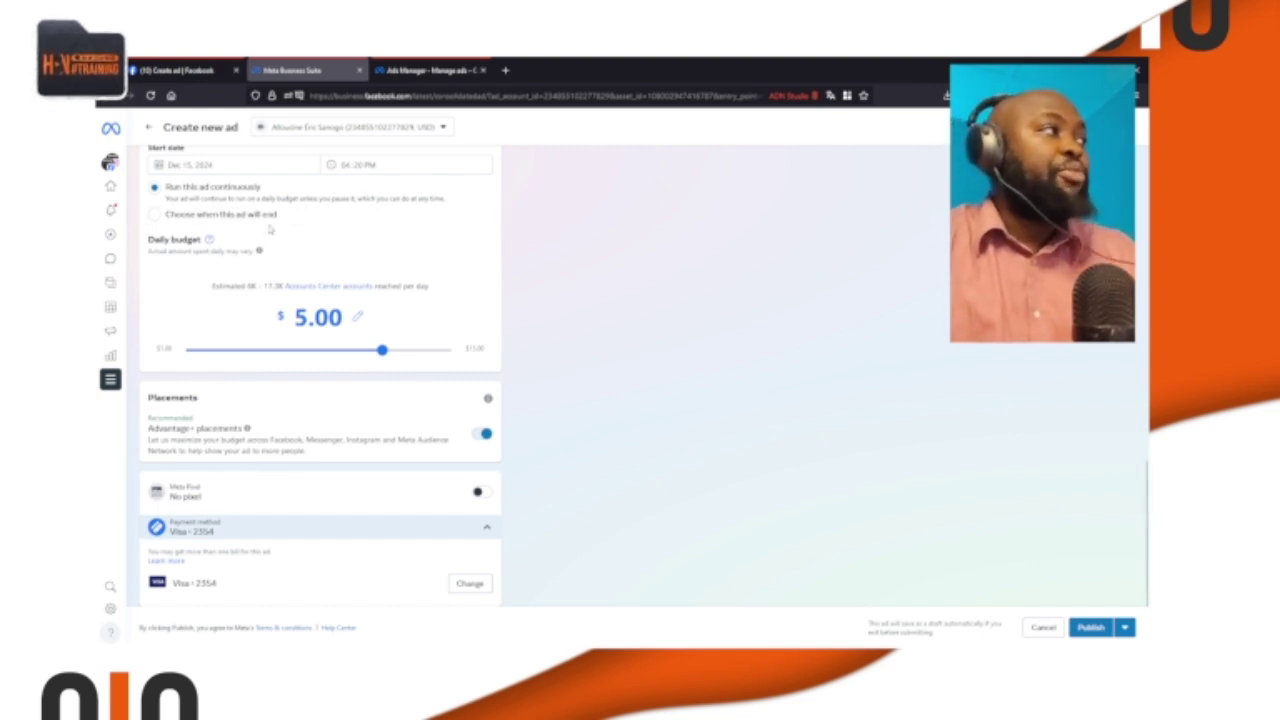
pyautogui.scroll(1, 323, 178)
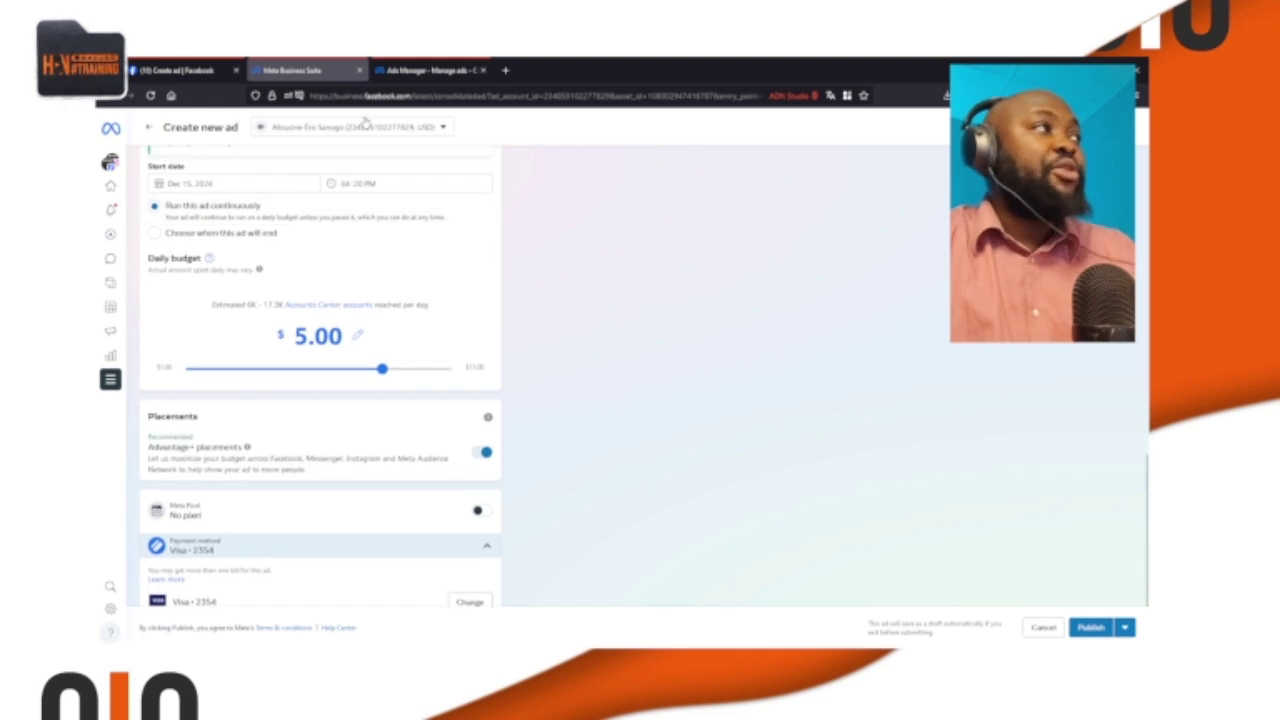
pyautogui.click(426, 70)
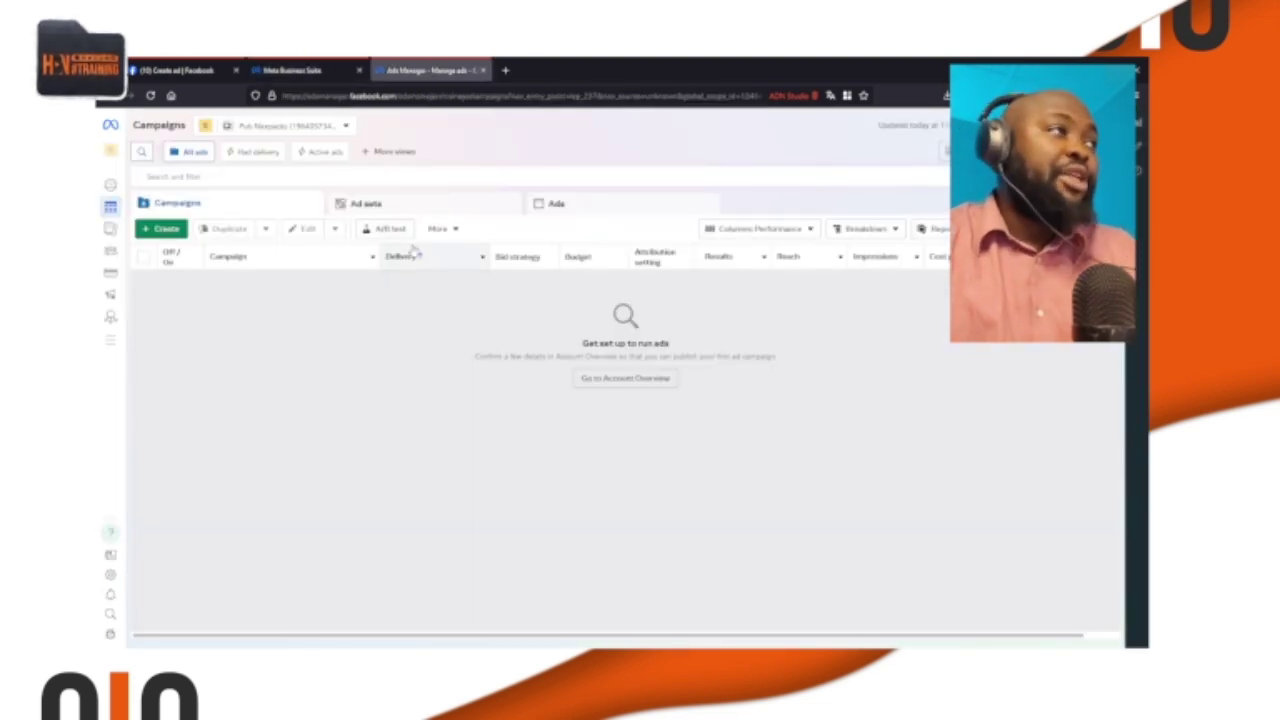